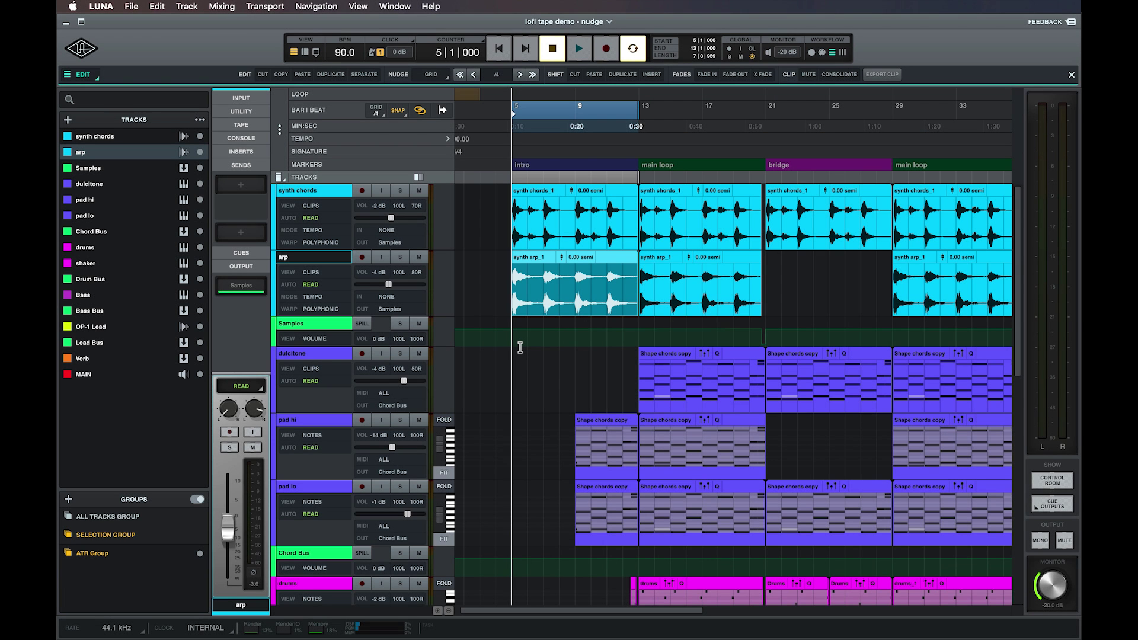
Step: Open the drums MIDI clip and enter a nudge amount of 15
double_click(663, 593)
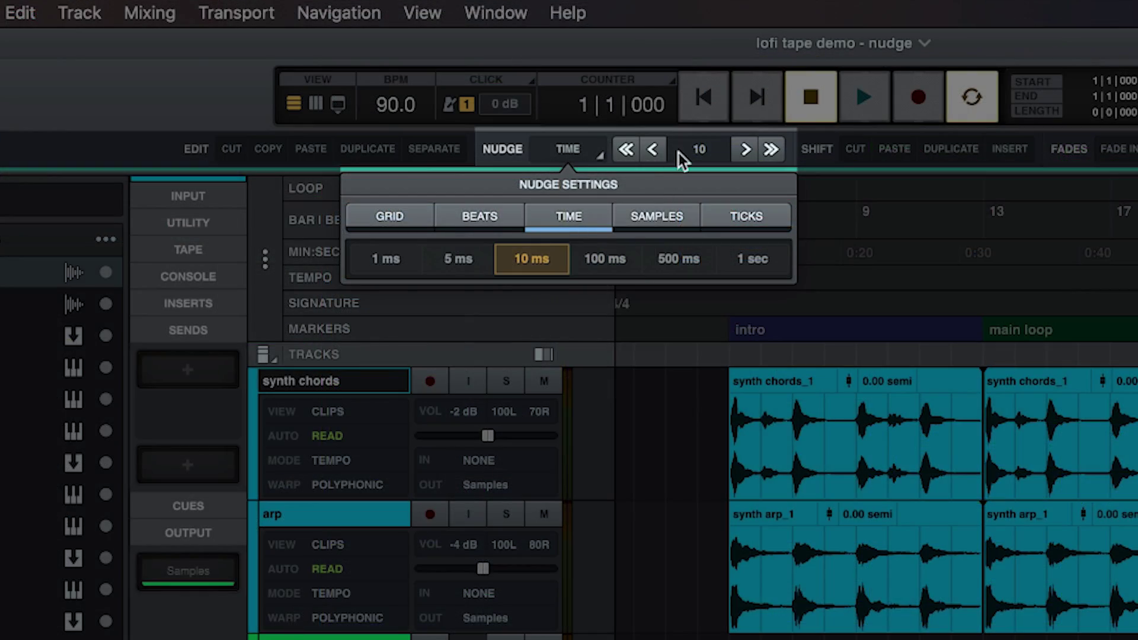
left_click(691, 147)
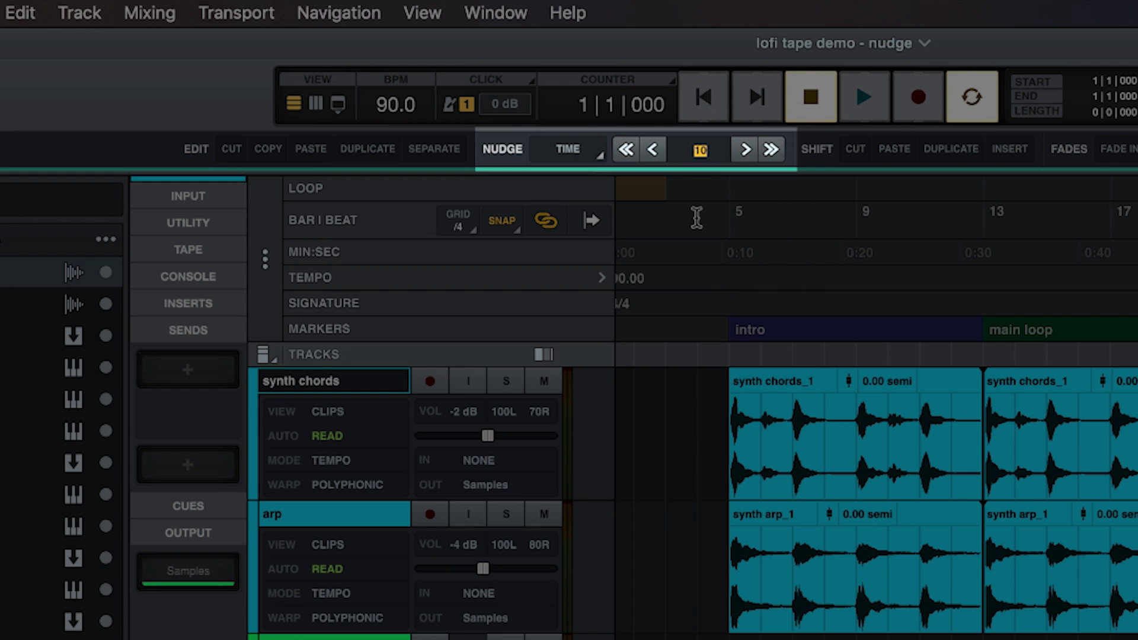
type("15")
key("Return")
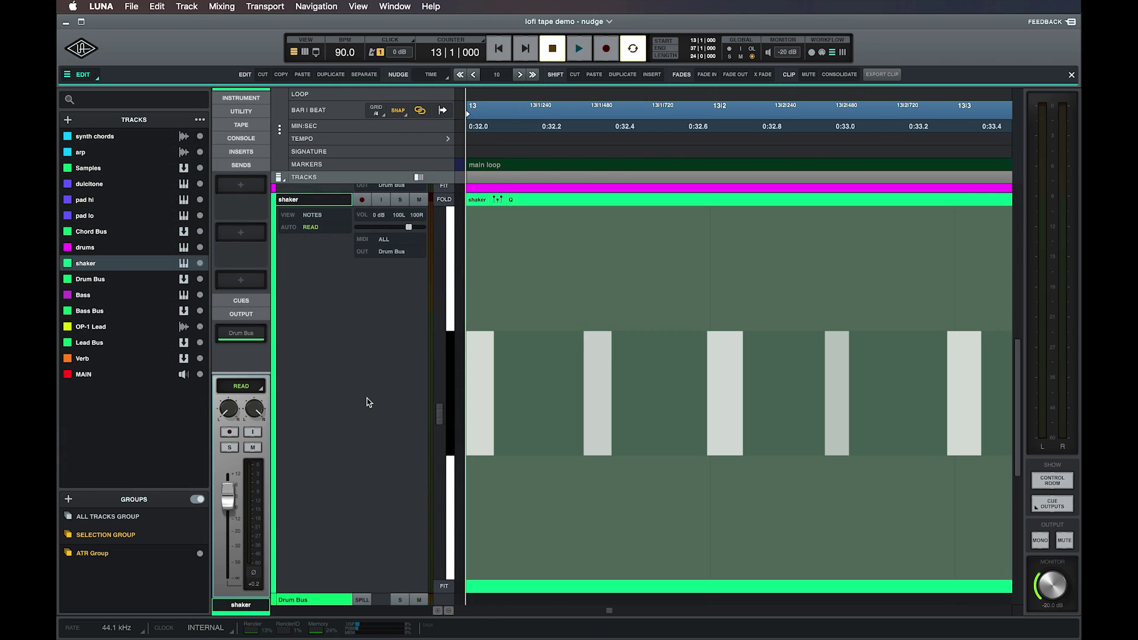
Step: Nudge the playhead and the kick, drum and bass audio later, and the MIDI notes earlier twice
key("period")
key("period")
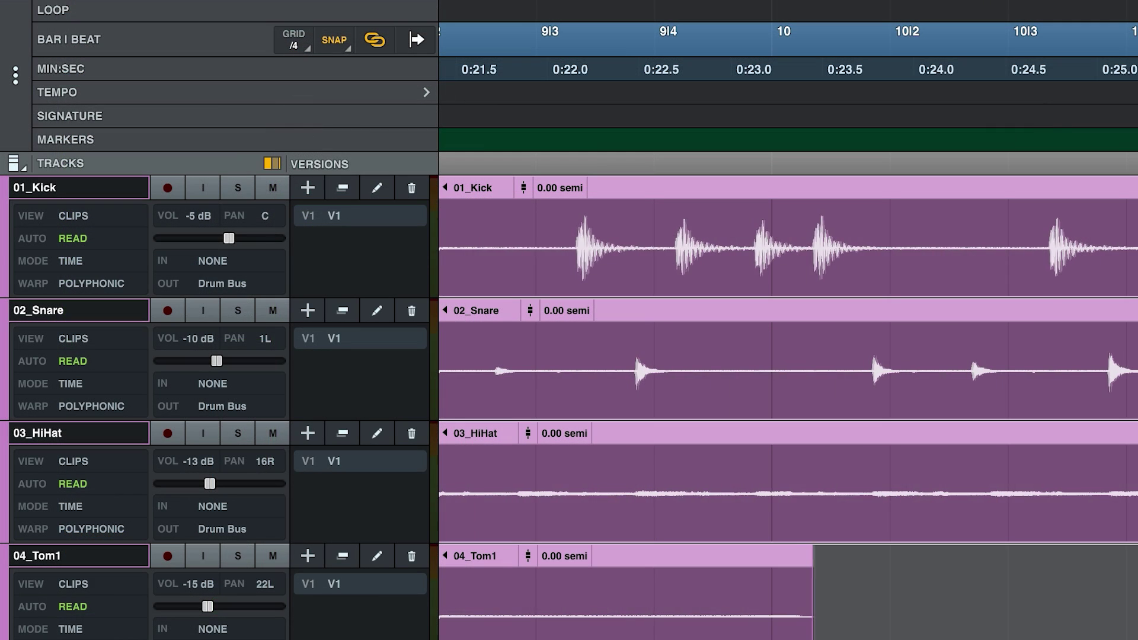
key("period")
key("period")
key("period")
key("period")
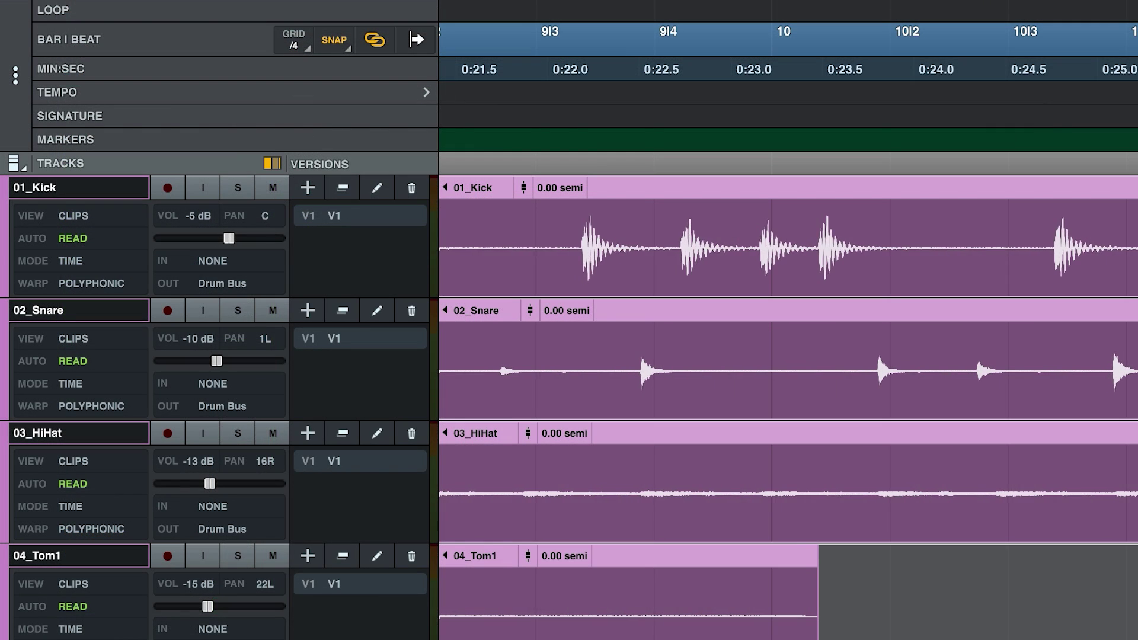
key("period")
key("period")
key("period")
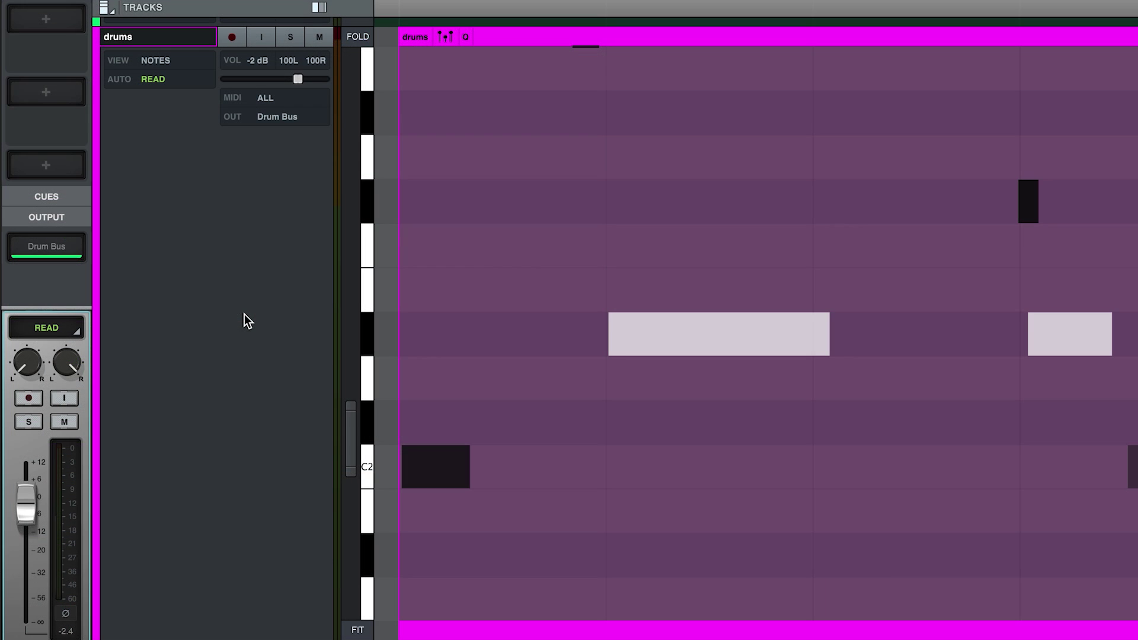
key("comma")
key("comma")
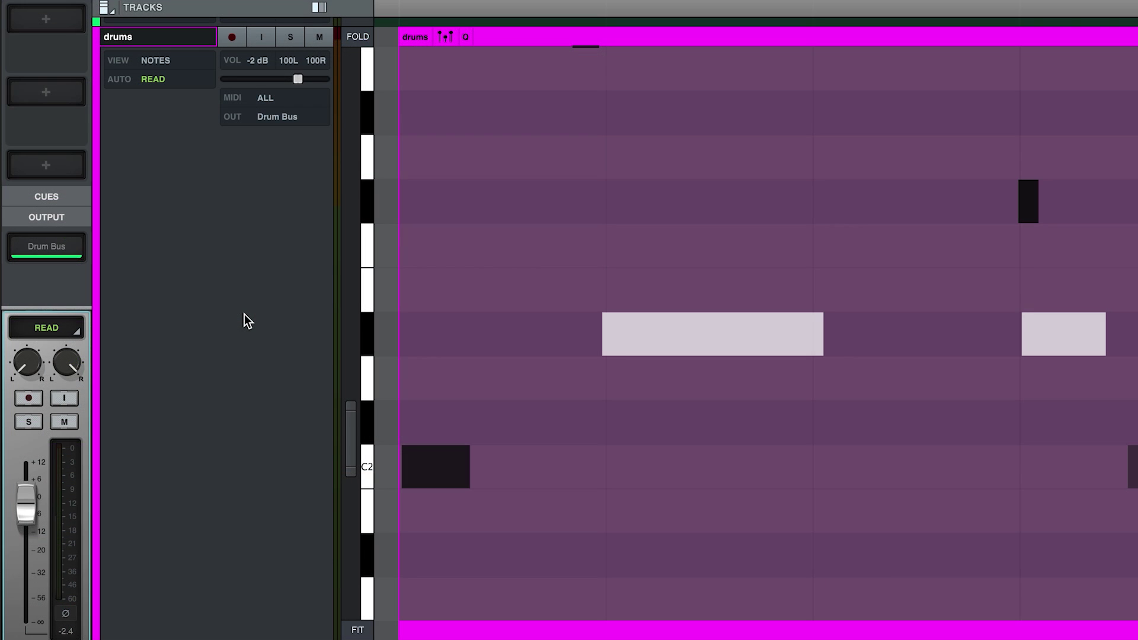
key("comma")
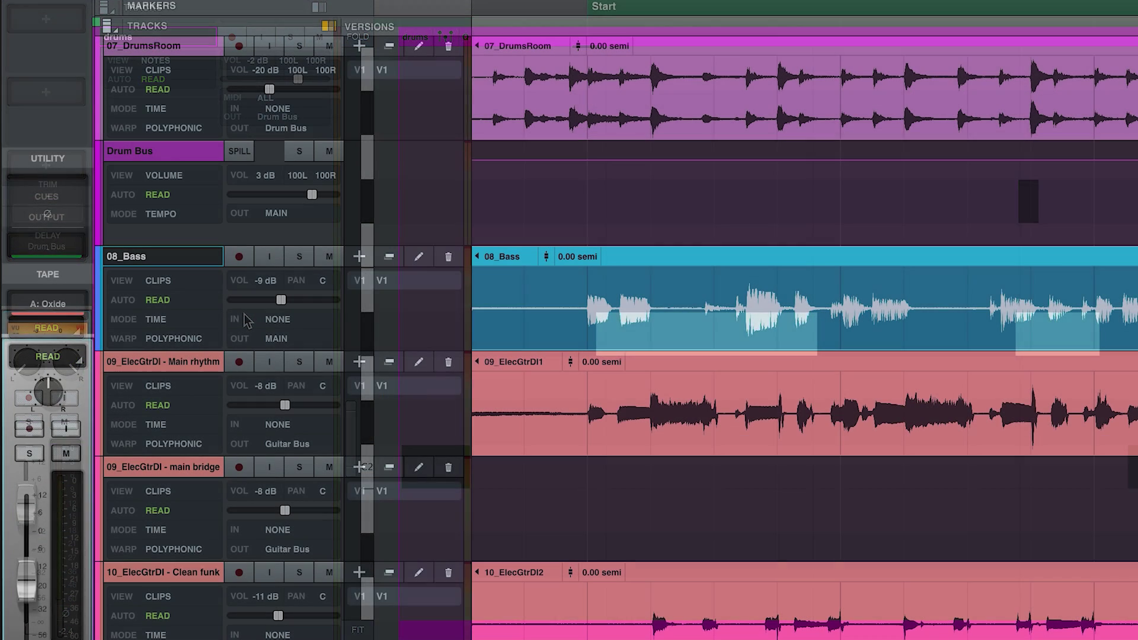
key("period")
key("period")
key("period")
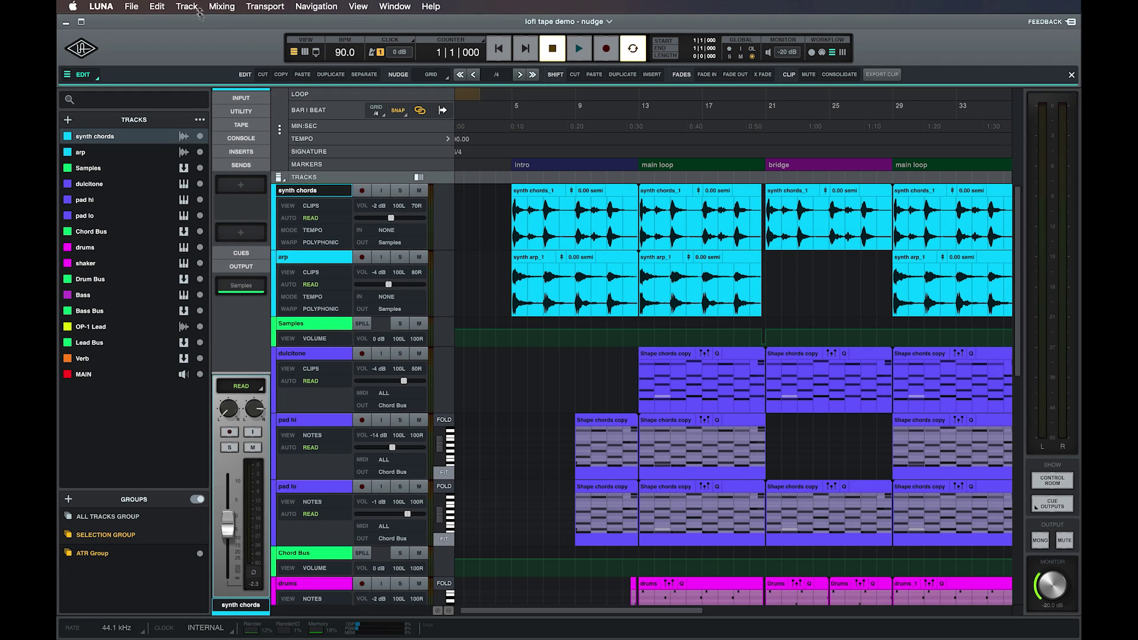
Step: Browse the Edit menu's nudge commands, then try the Beats, Time, Samples and Ticks nudge modes
left_click(157, 6)
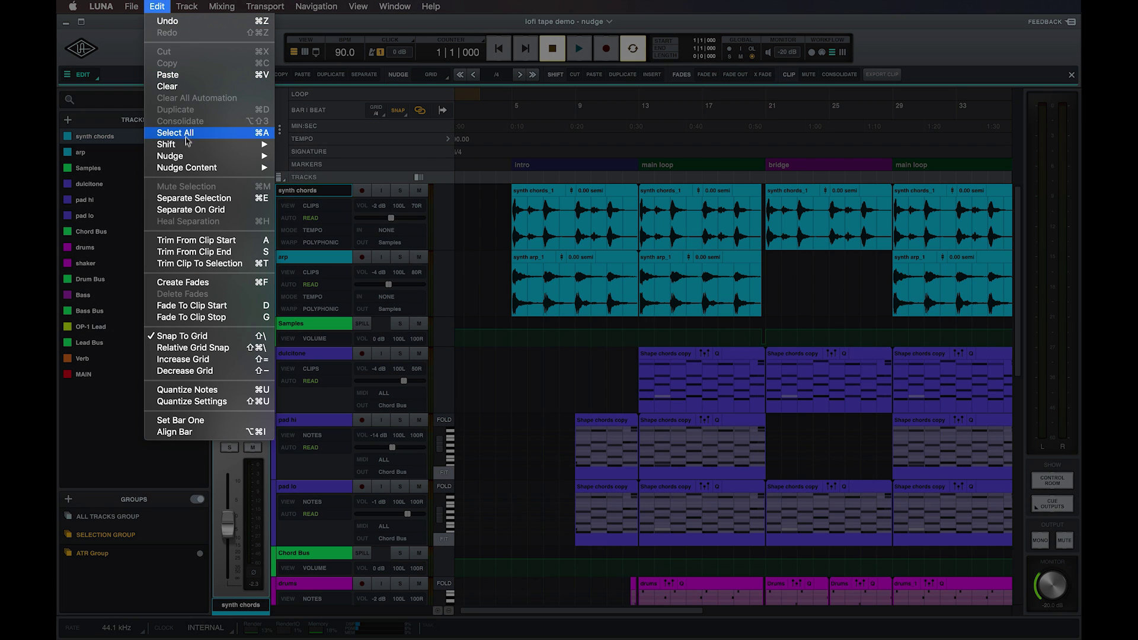
mouse_move(187, 157)
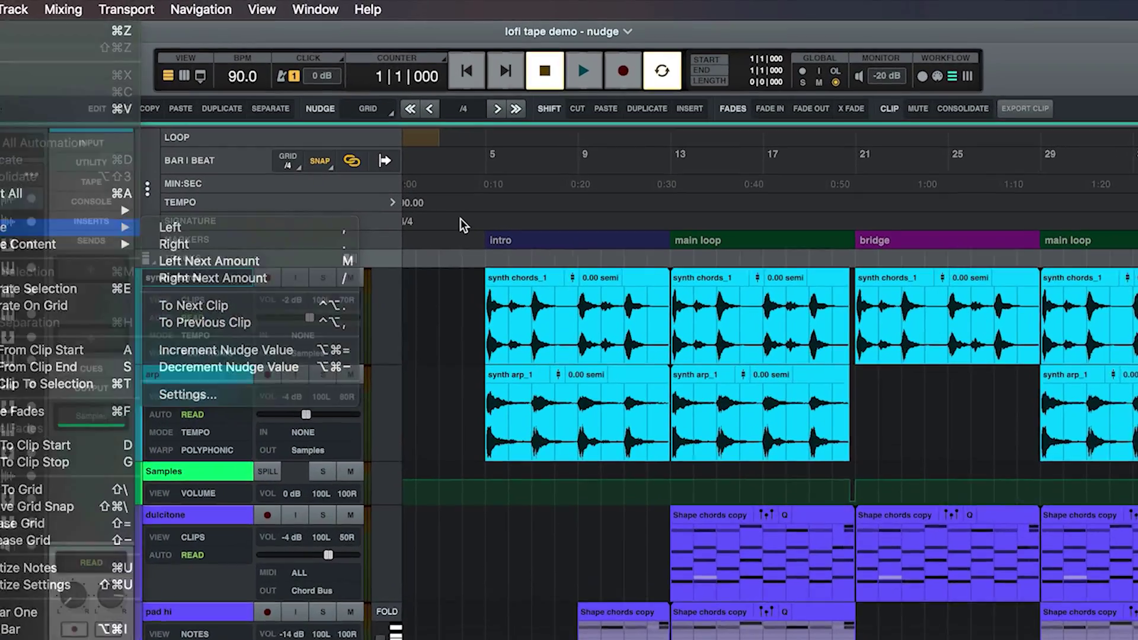
left_click(494, 150)
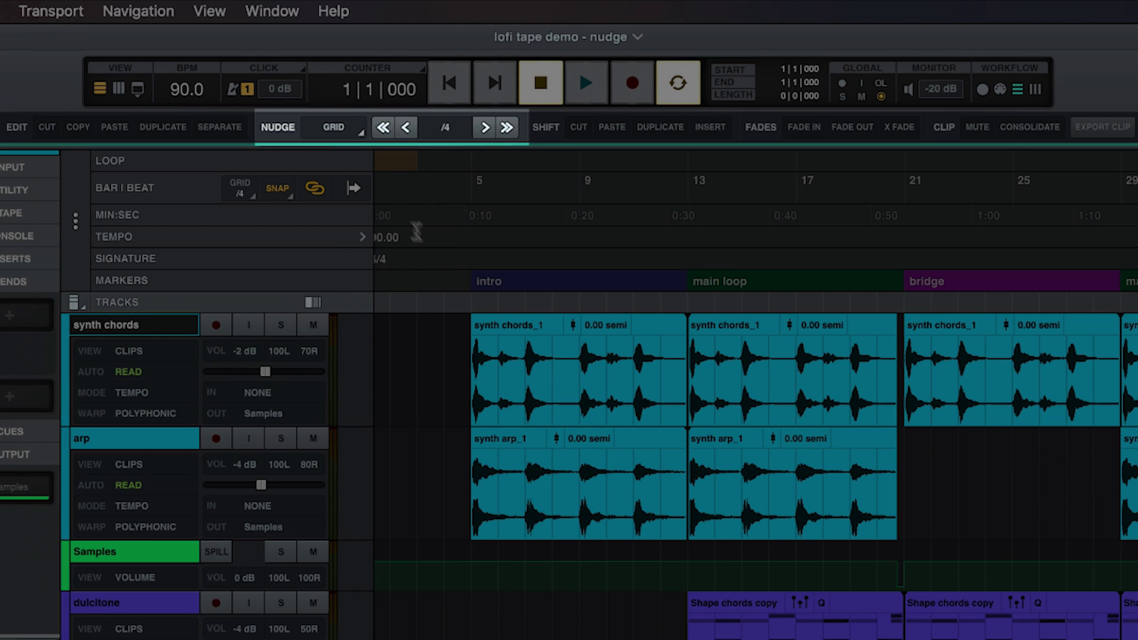
left_click(332, 128)
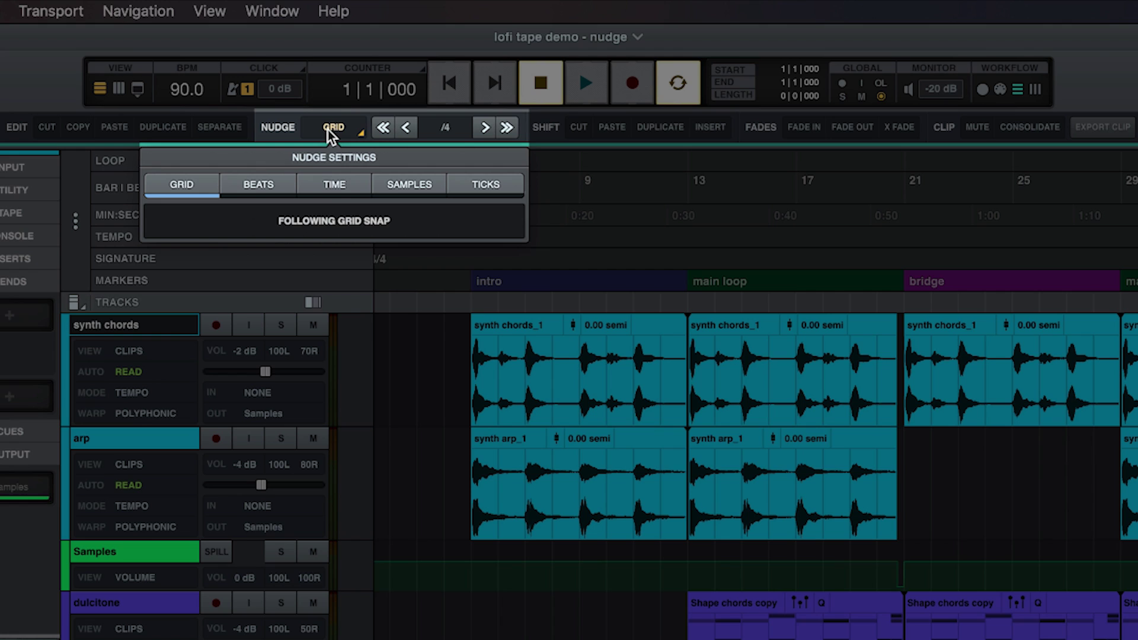
left_click(280, 186)
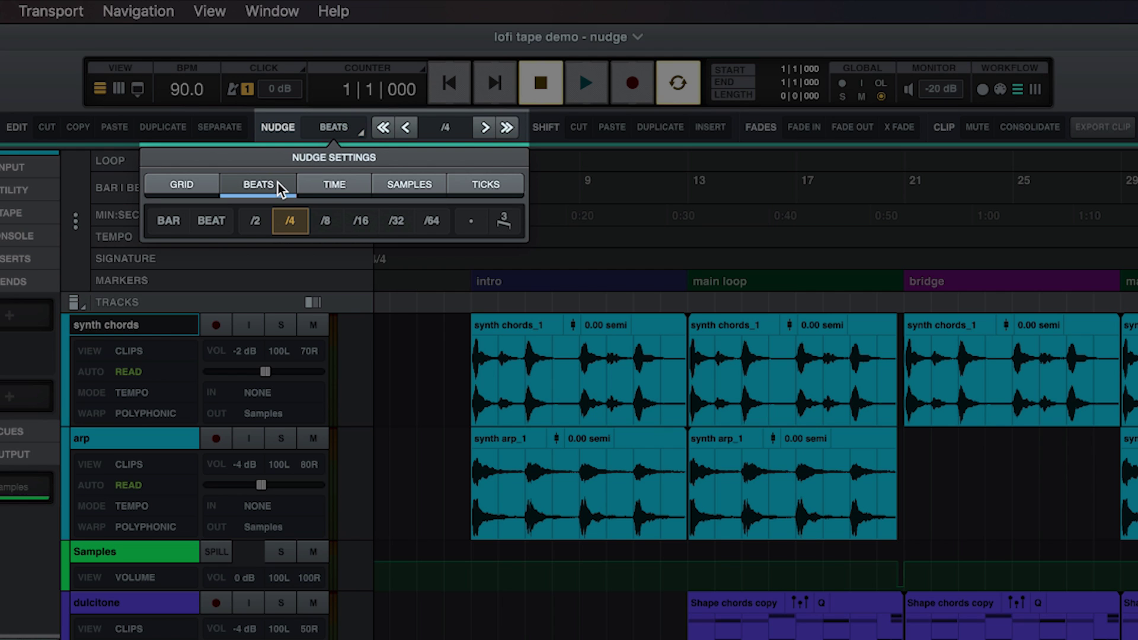
left_click(356, 188)
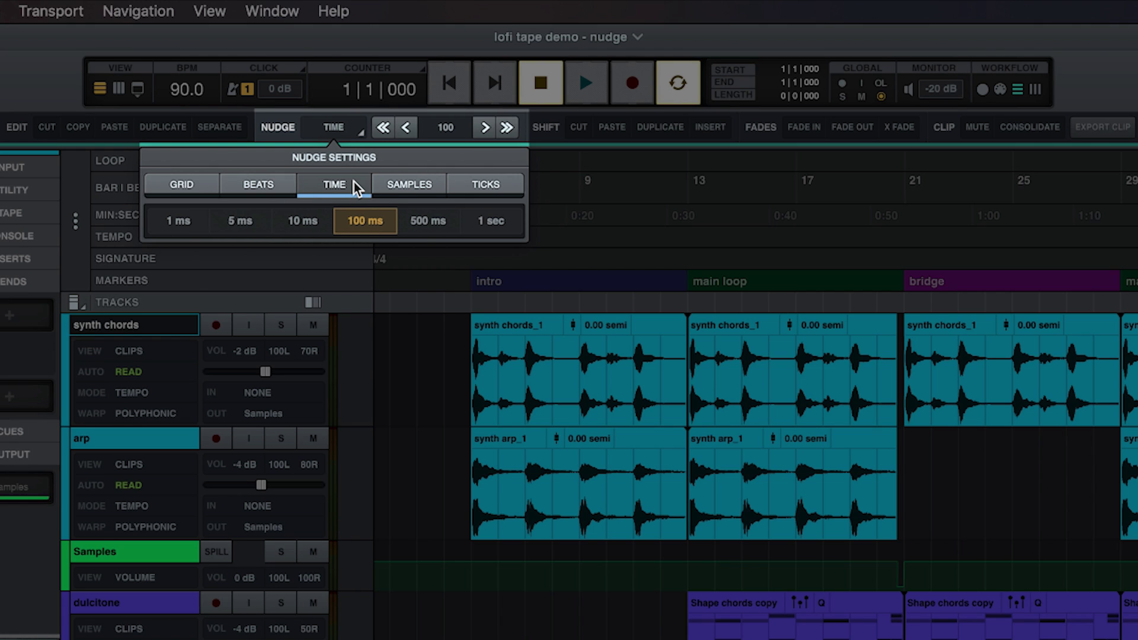
left_click(432, 185)
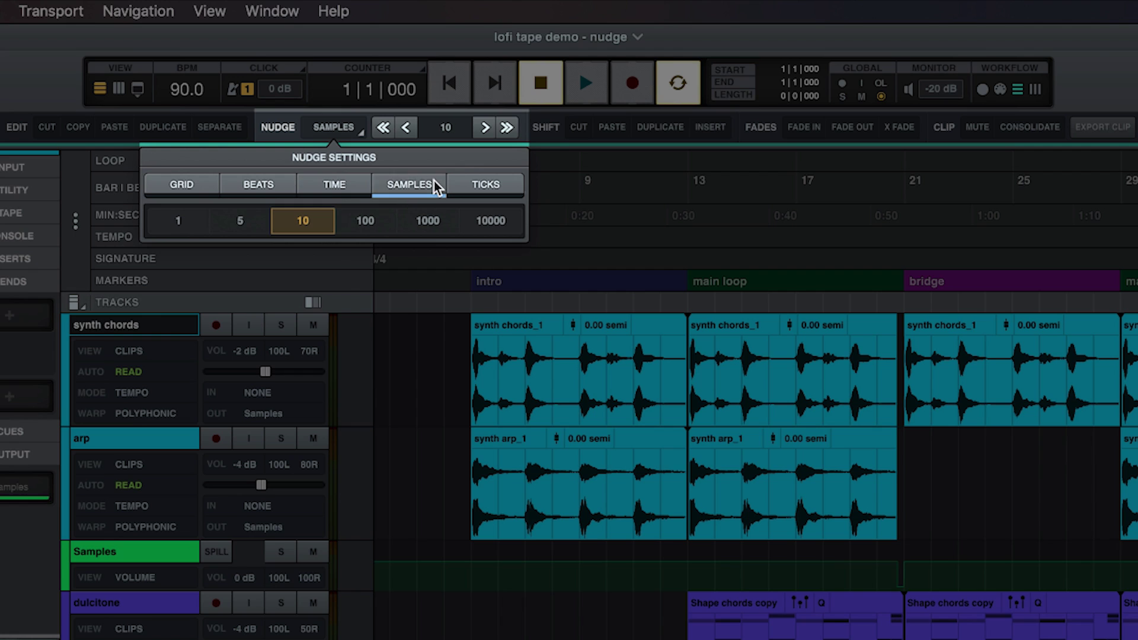
left_click(509, 188)
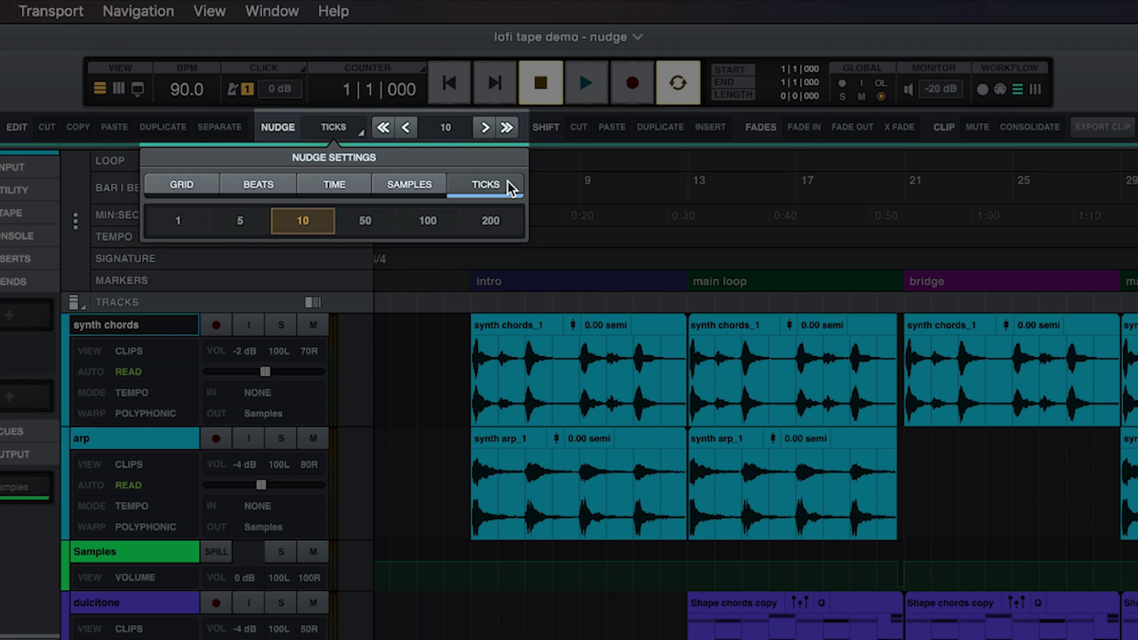
Step: Set nudging to Time at 10 ms, then change the amount to 15 ms
left_click(344, 187)
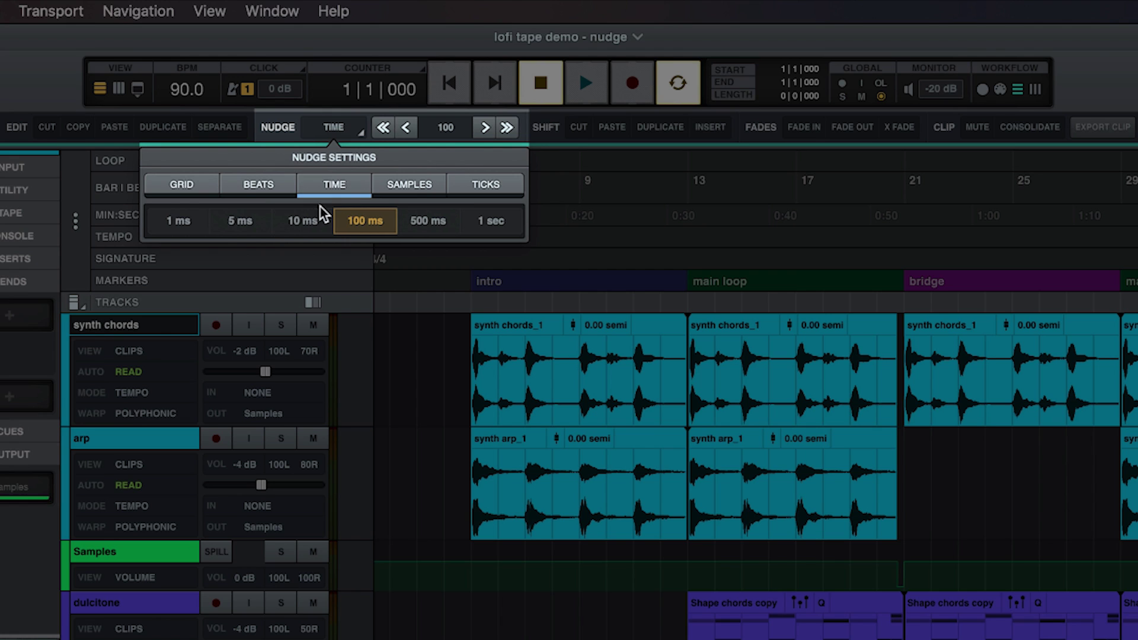
left_click(303, 220)
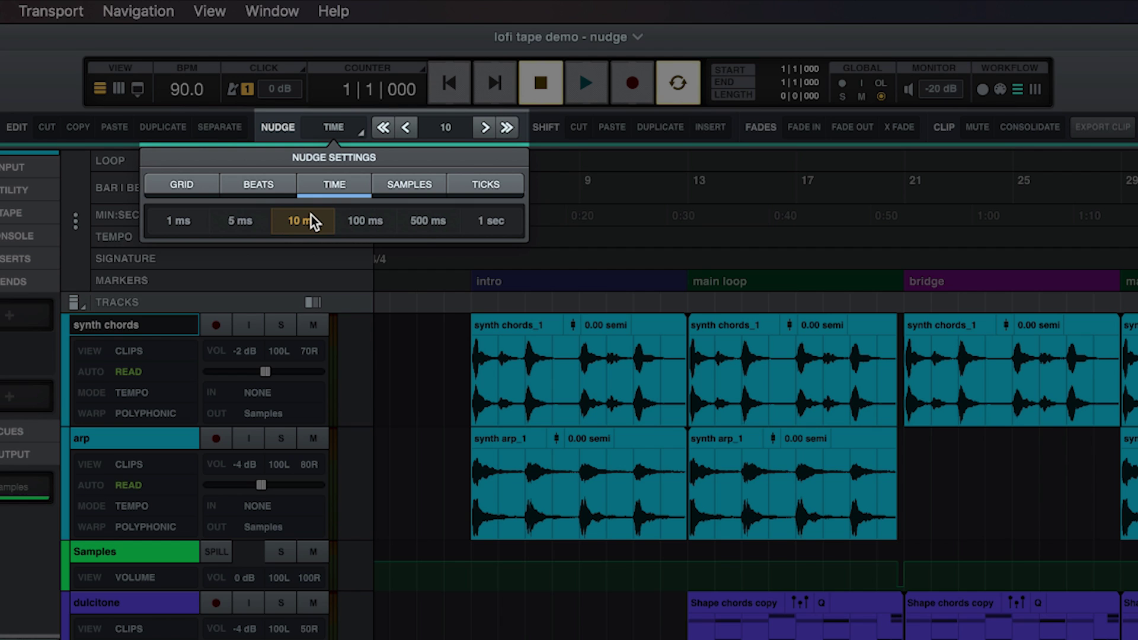
left_click(446, 127)
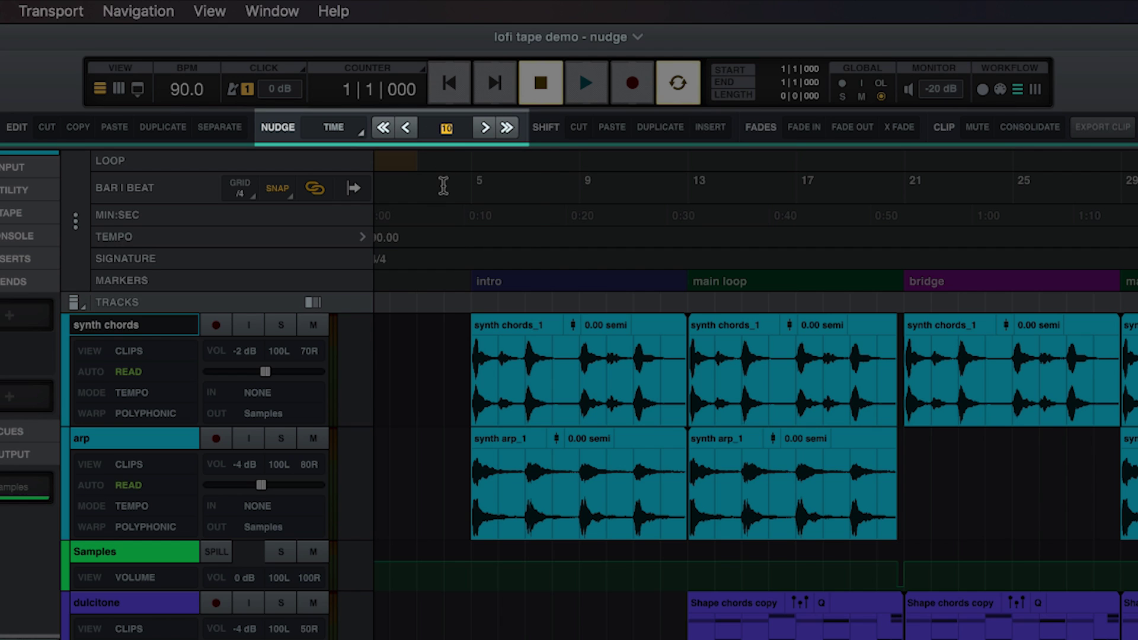
type("15")
key("Return")
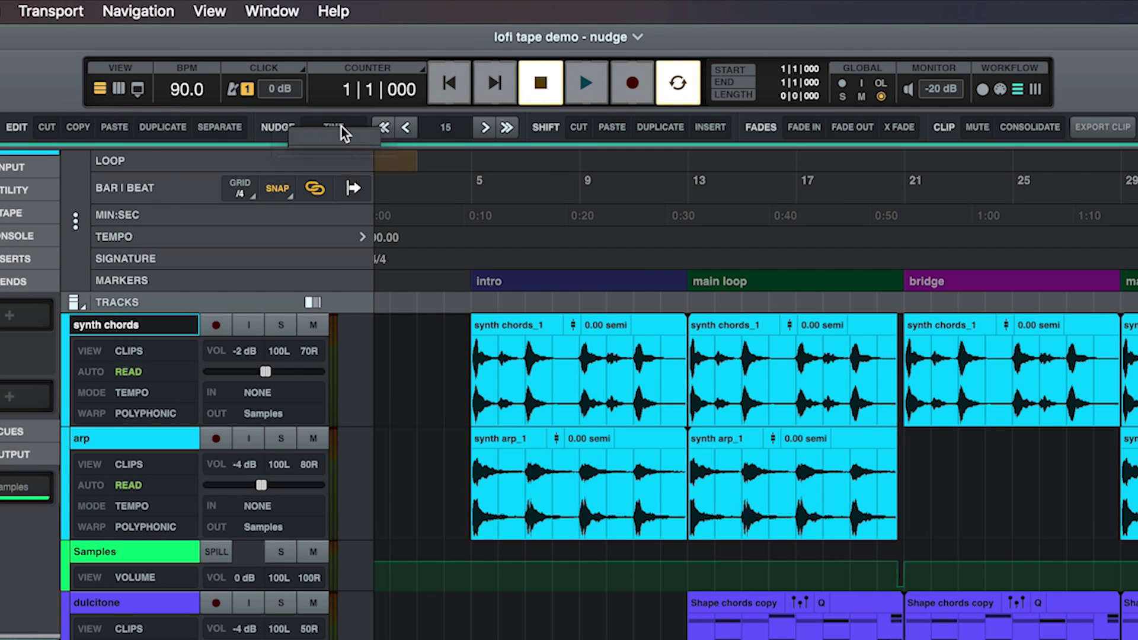
left_click(341, 127)
Step: Switch nudging to Grid, then change the grid to 1/8 and back to 1/4
left_click(196, 185)
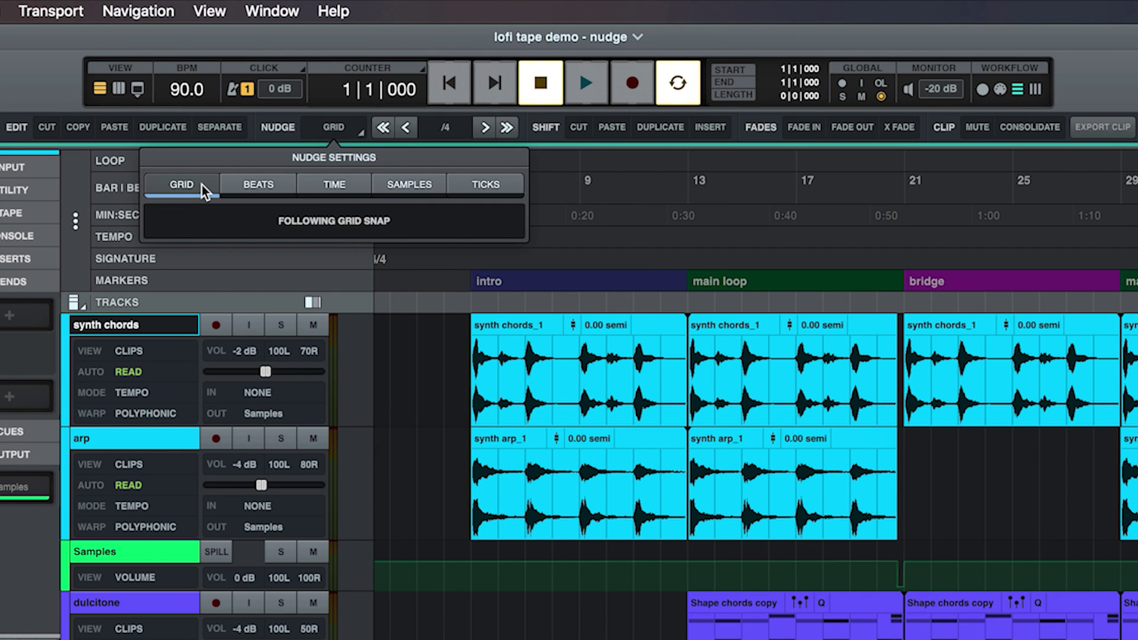
left_click(331, 129)
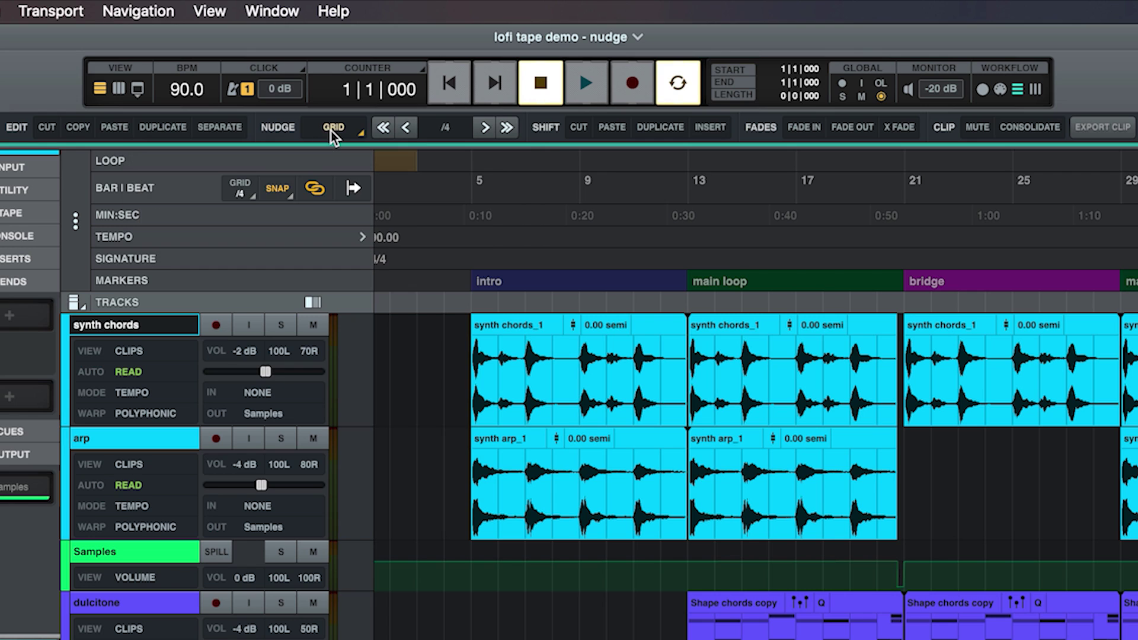
left_click(242, 188)
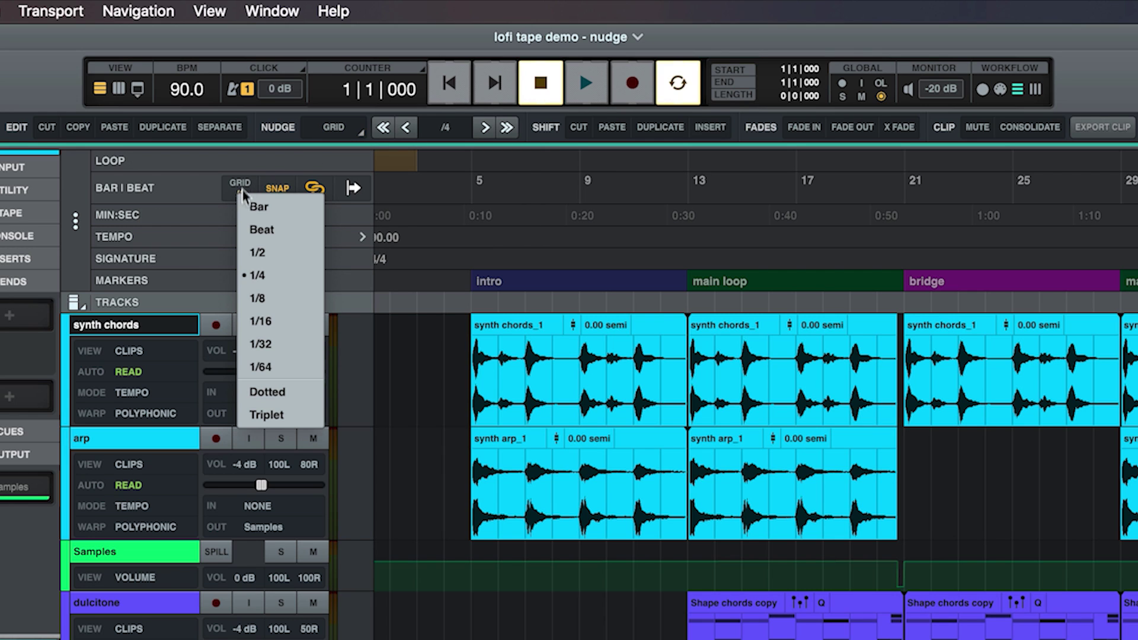
left_click(255, 299)
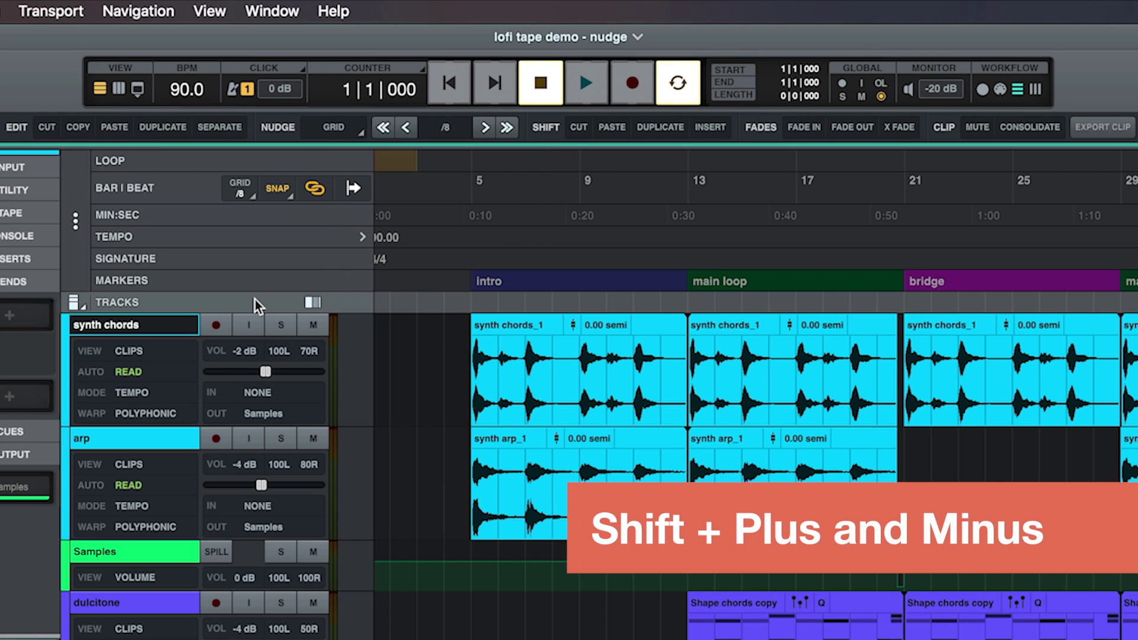
key("shift+plus")
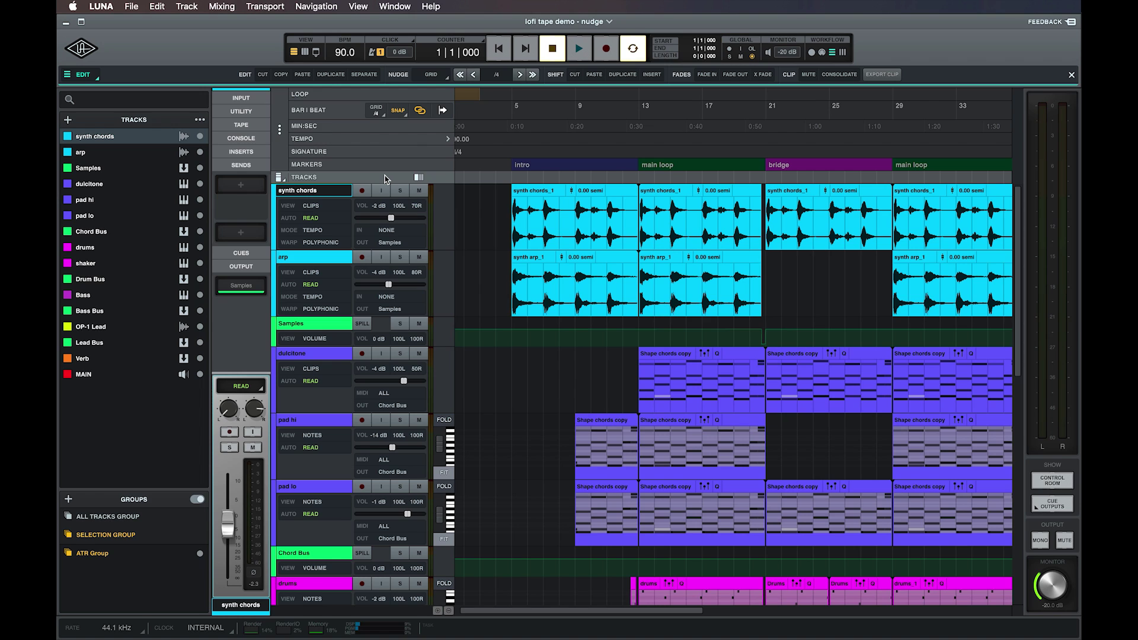
left_click(519, 259)
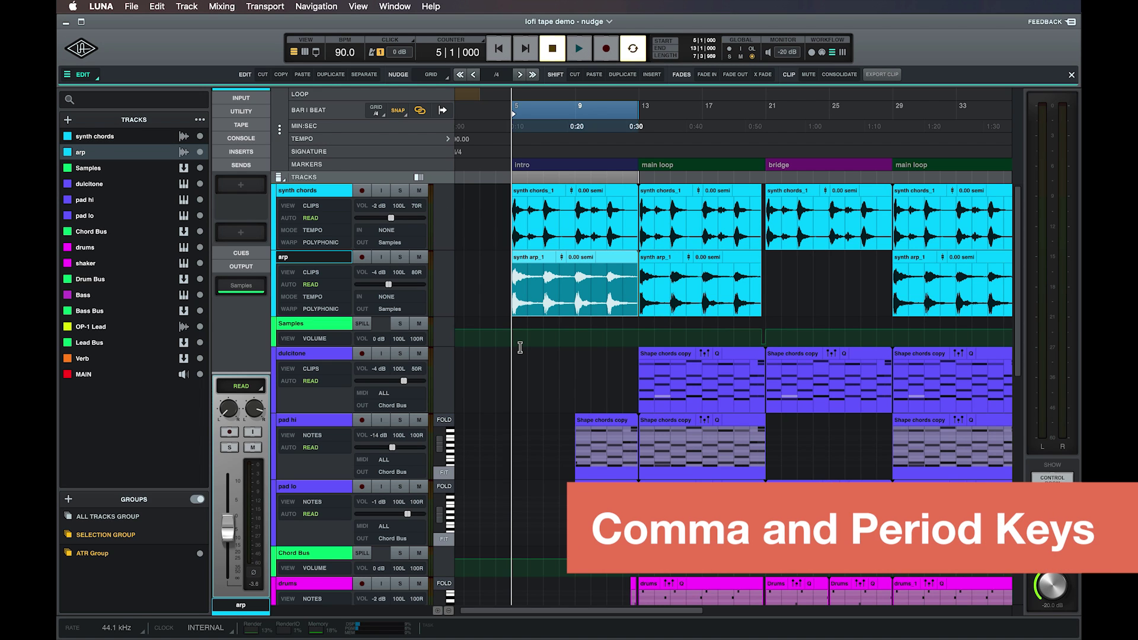
key("comma")
key("comma")
key("period")
key("period")
left_click(657, 354)
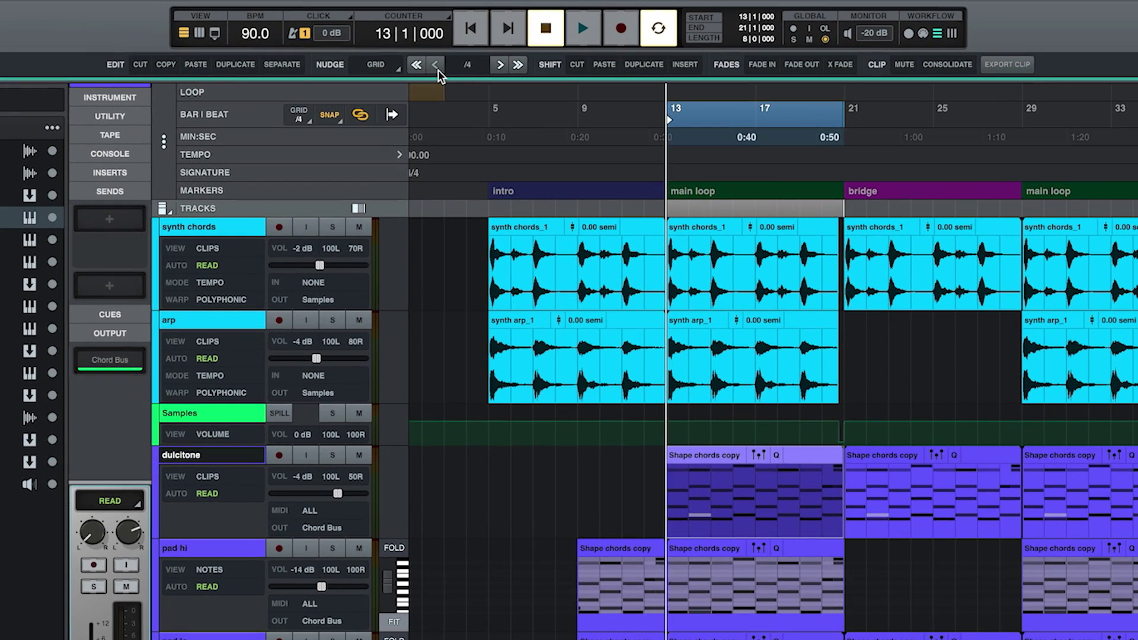
left_click(437, 67)
left_click(438, 67)
left_click(501, 67)
left_click(501, 67)
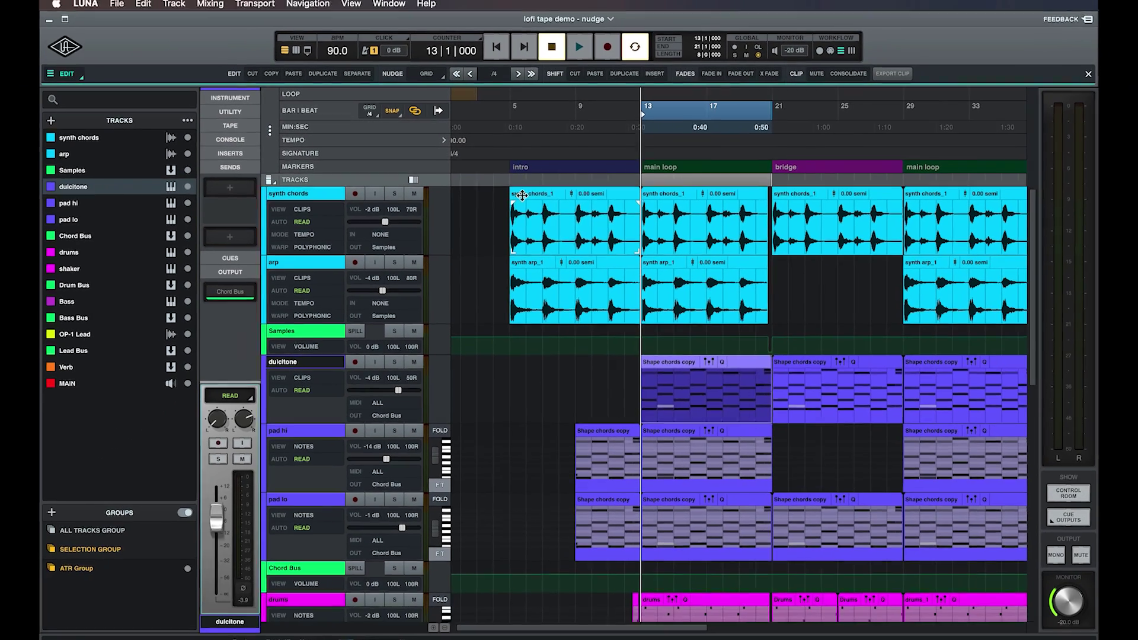
left_click(505, 228)
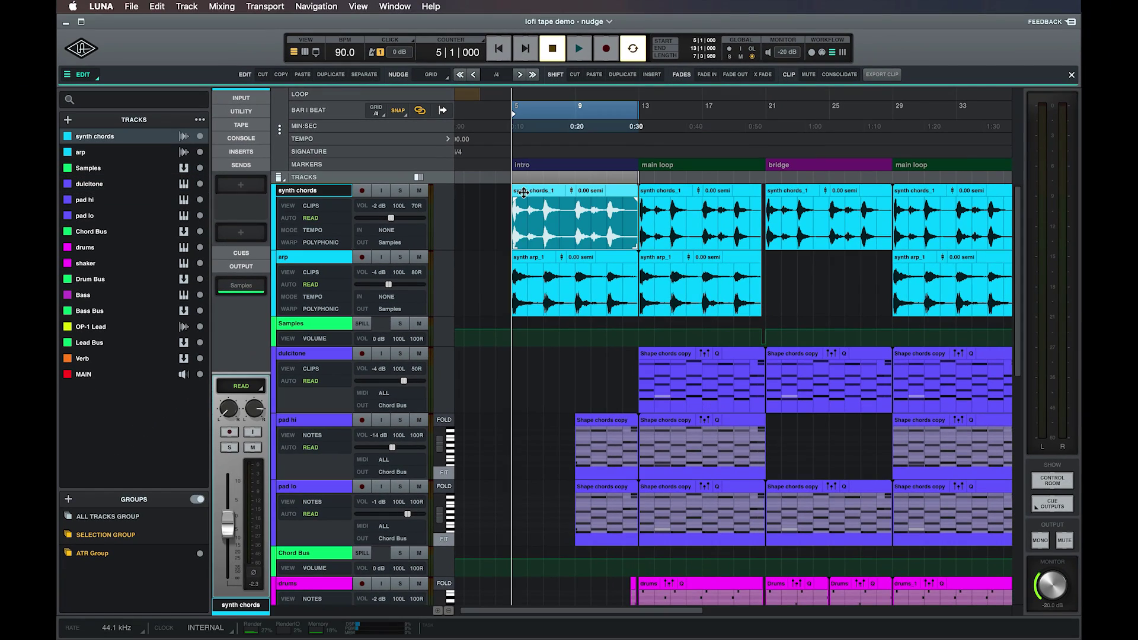
left_click(527, 255, "shift")
key("comma")
key("comma")
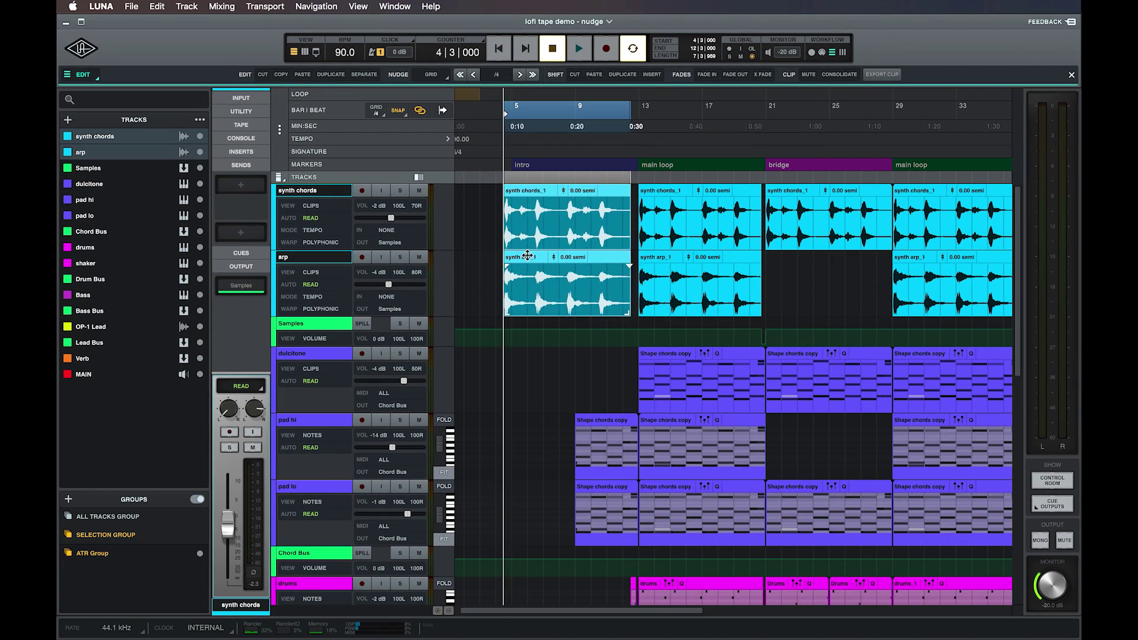
key("period")
key("period")
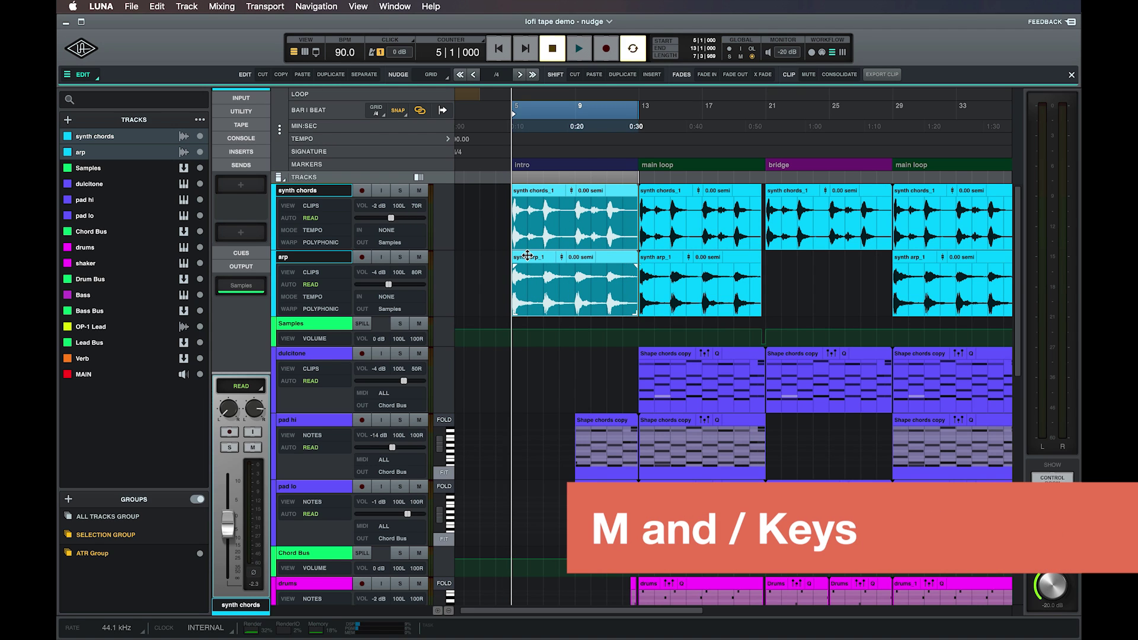
Step: Nudge the intro synth chords and arp clips a bar earlier and later, ending at bar 5
key("m")
key("m")
key("slash")
key("slash")
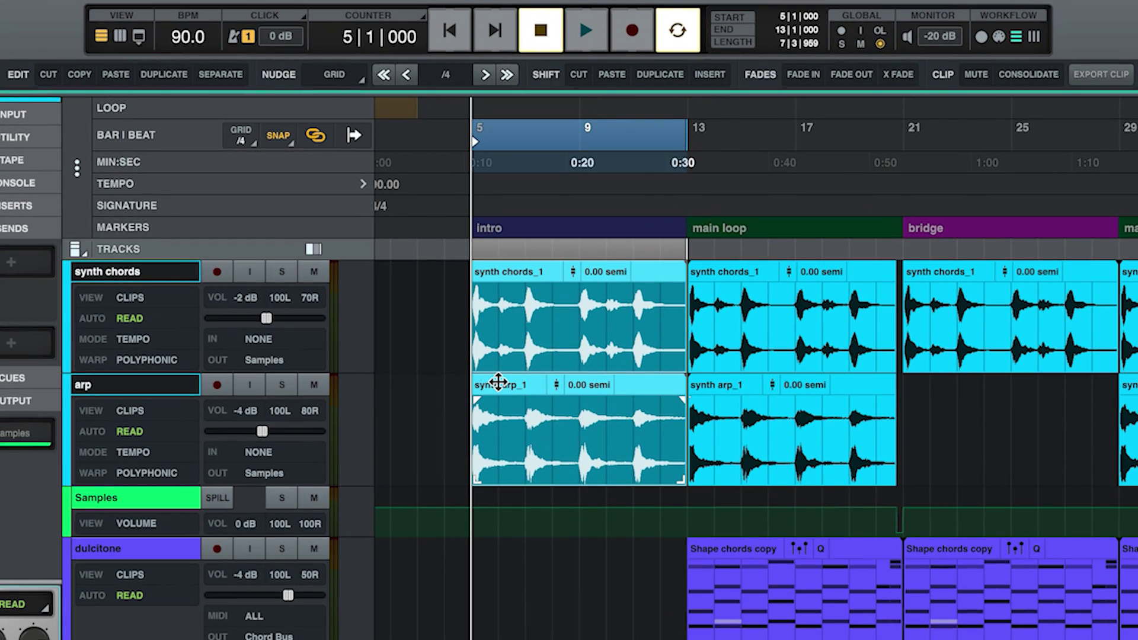
key("minus")
key("minus")
key("minus")
key("minus")
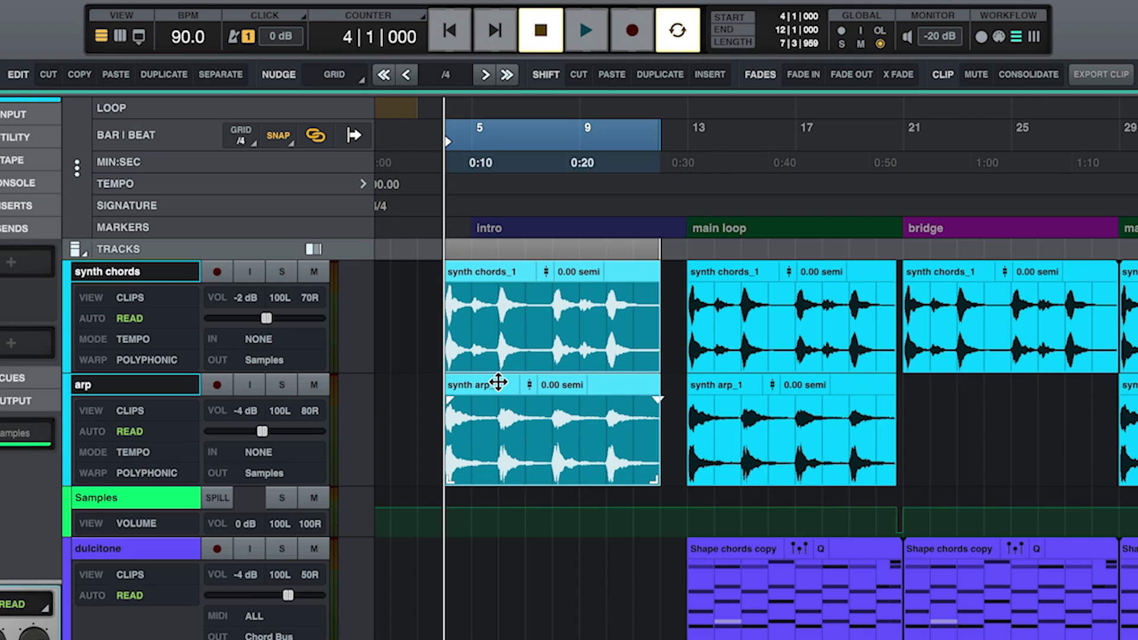
key("plus")
key("plus")
key("plus")
key("plus")
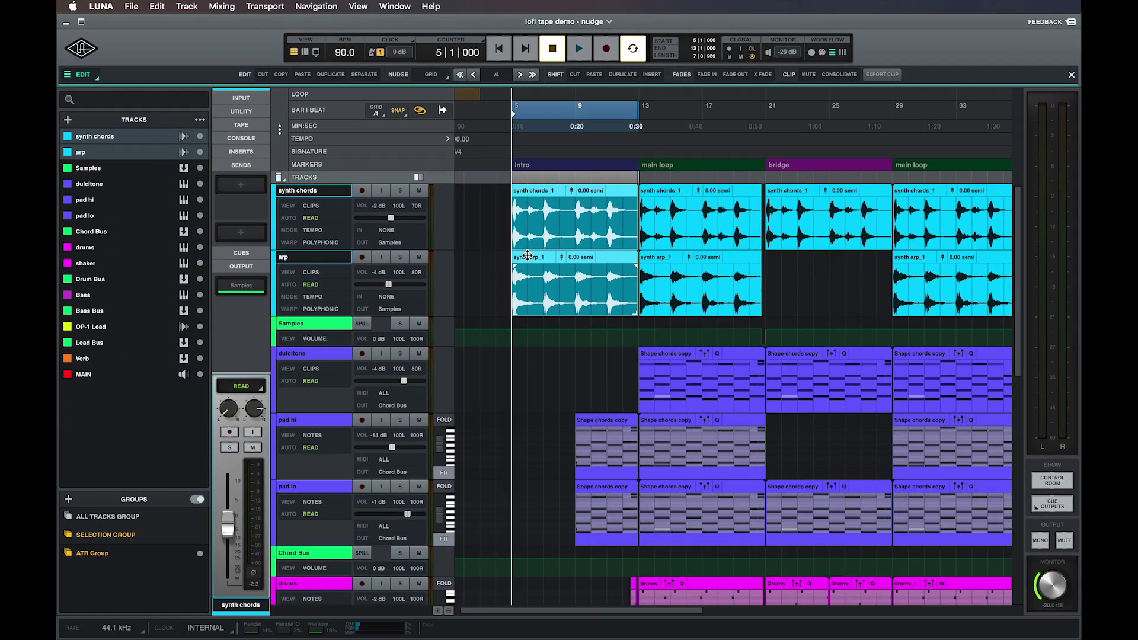
Step: Move the pad hi clip at bar 29 to the previous clip position and back
scroll(528, 417, "down", 2)
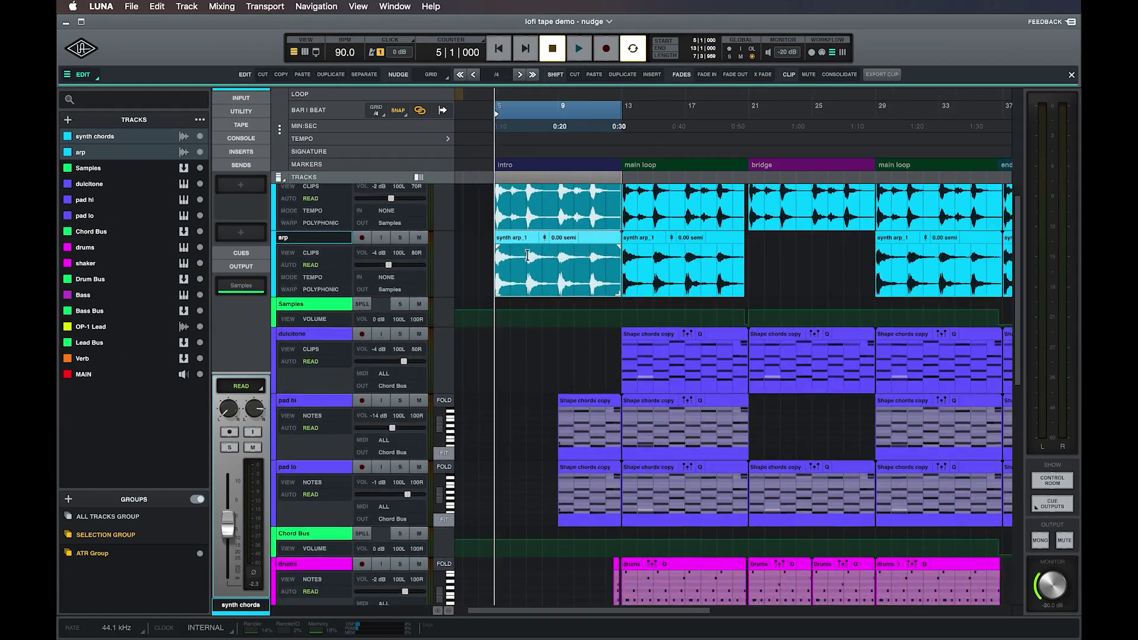
scroll(528, 256, "down", 2)
scroll(528, 256, "right", 2)
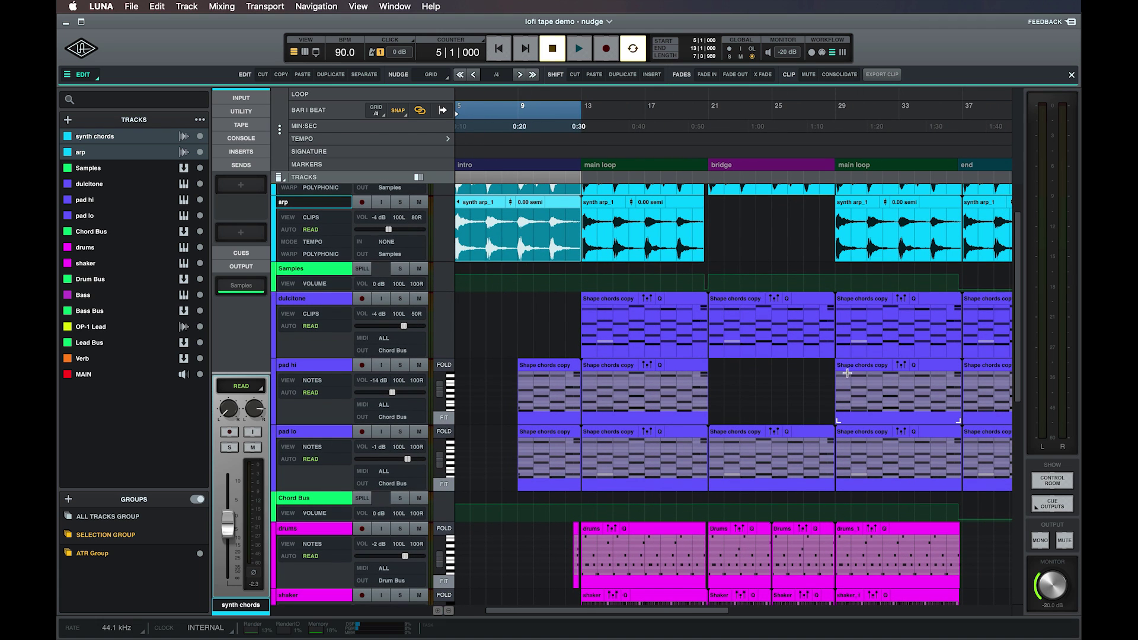
left_click(849, 371)
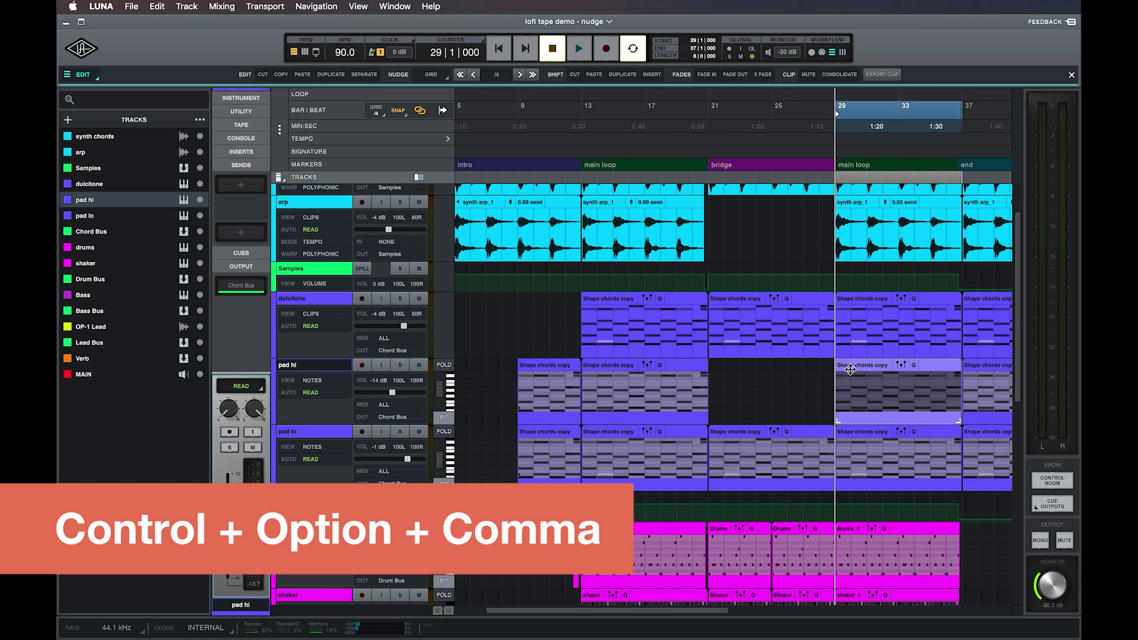
key("ctrl+alt+comma")
key("ctrl+alt+period")
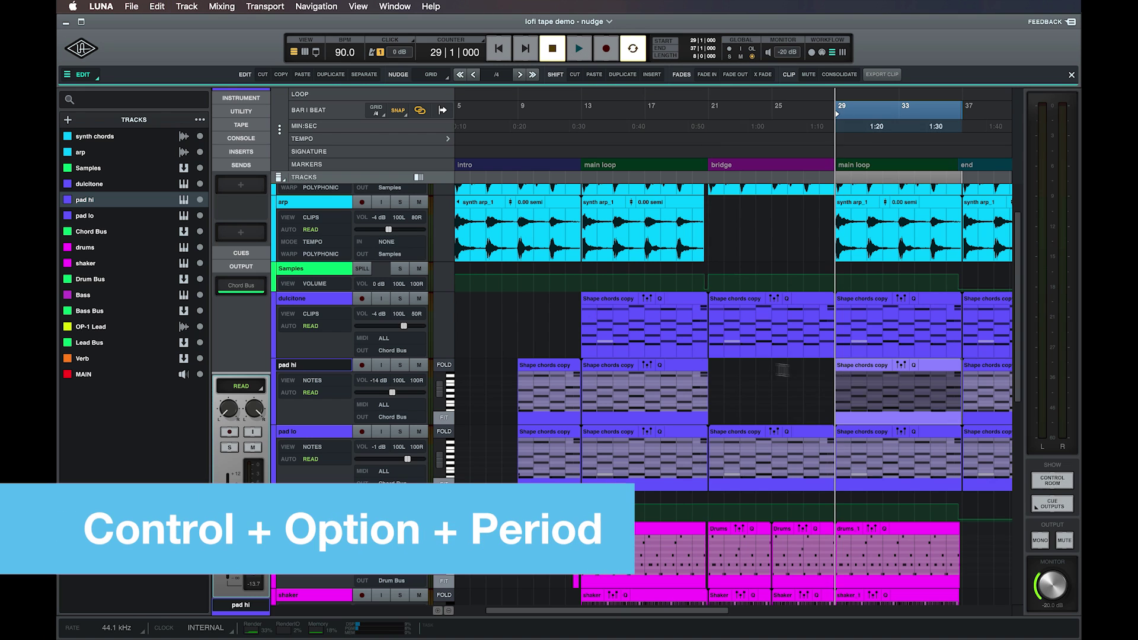
left_click(157, 7)
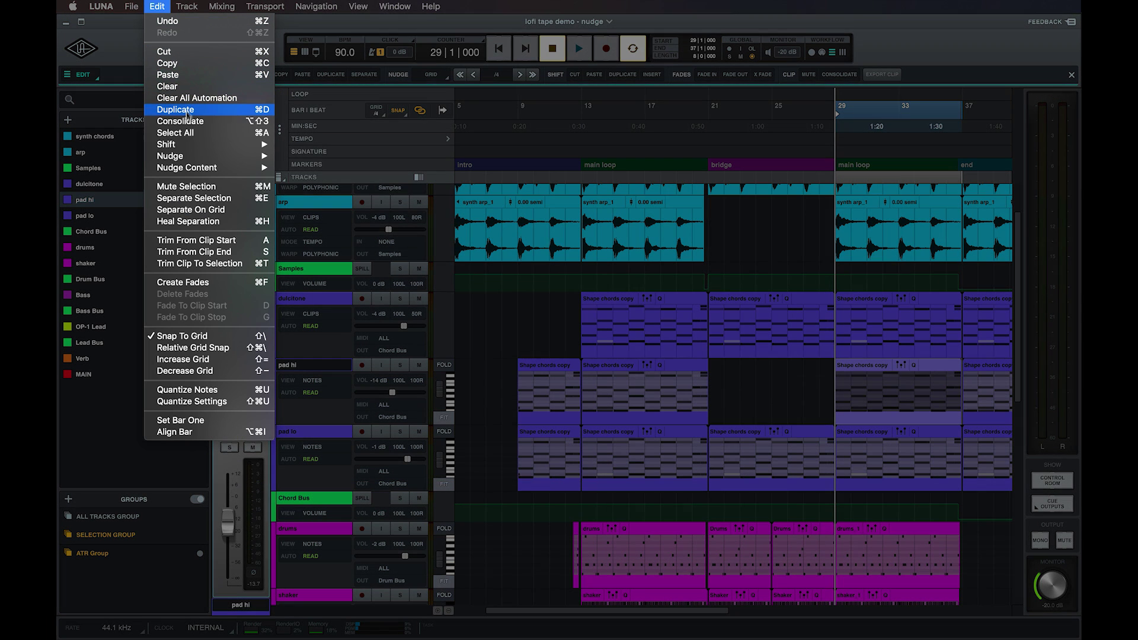
mouse_move(255, 156)
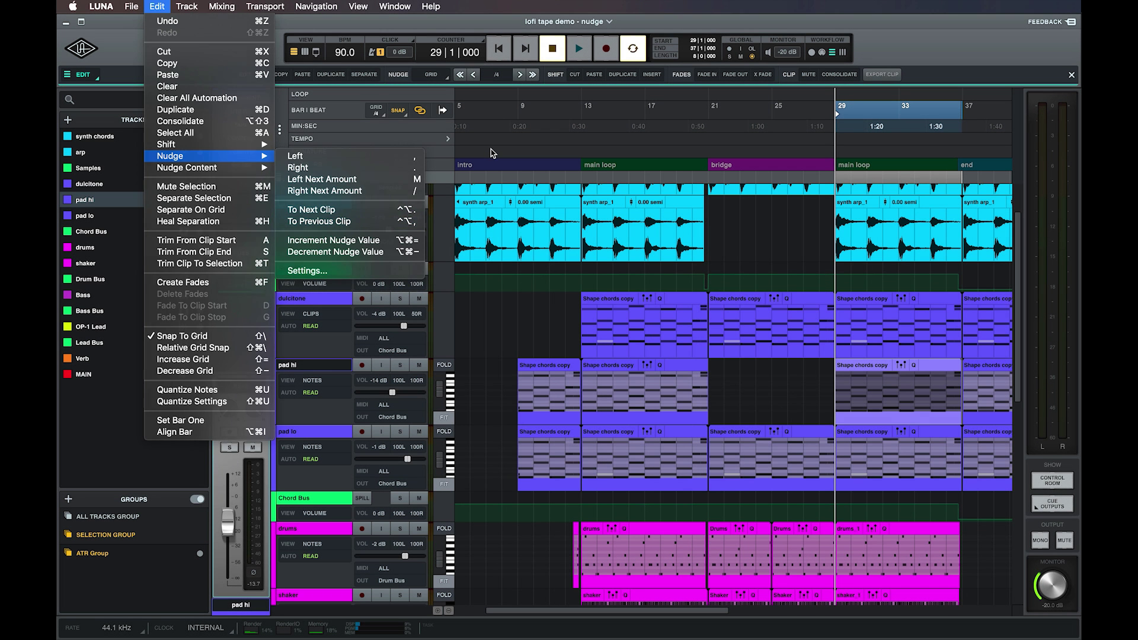
left_click(491, 153)
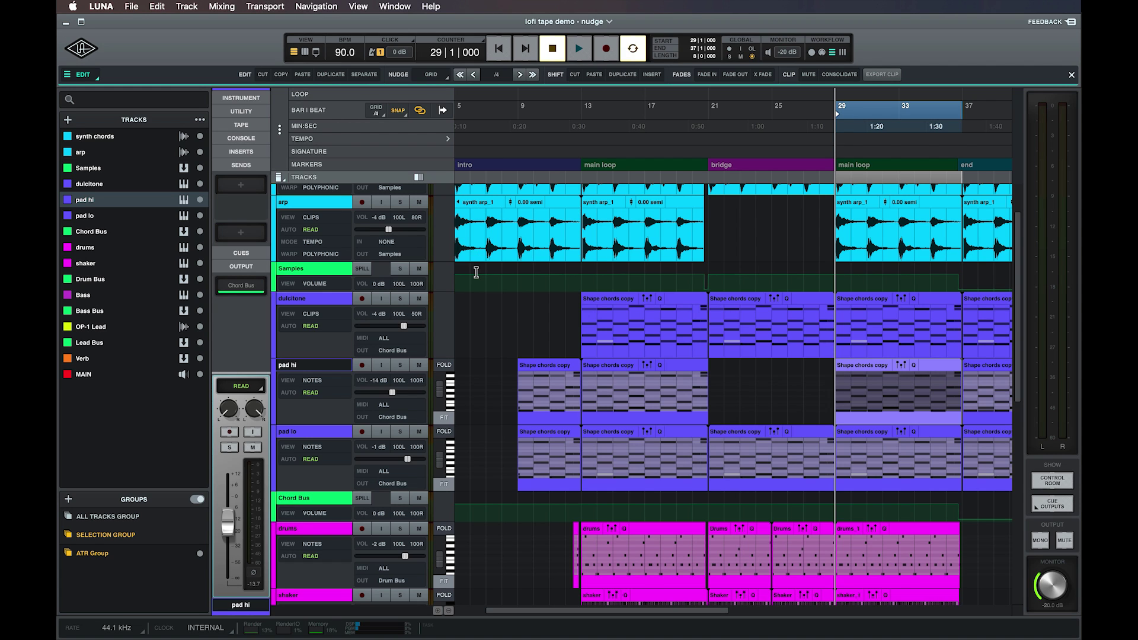
scroll(476, 273, "up", 3)
scroll(476, 272, "left", 2)
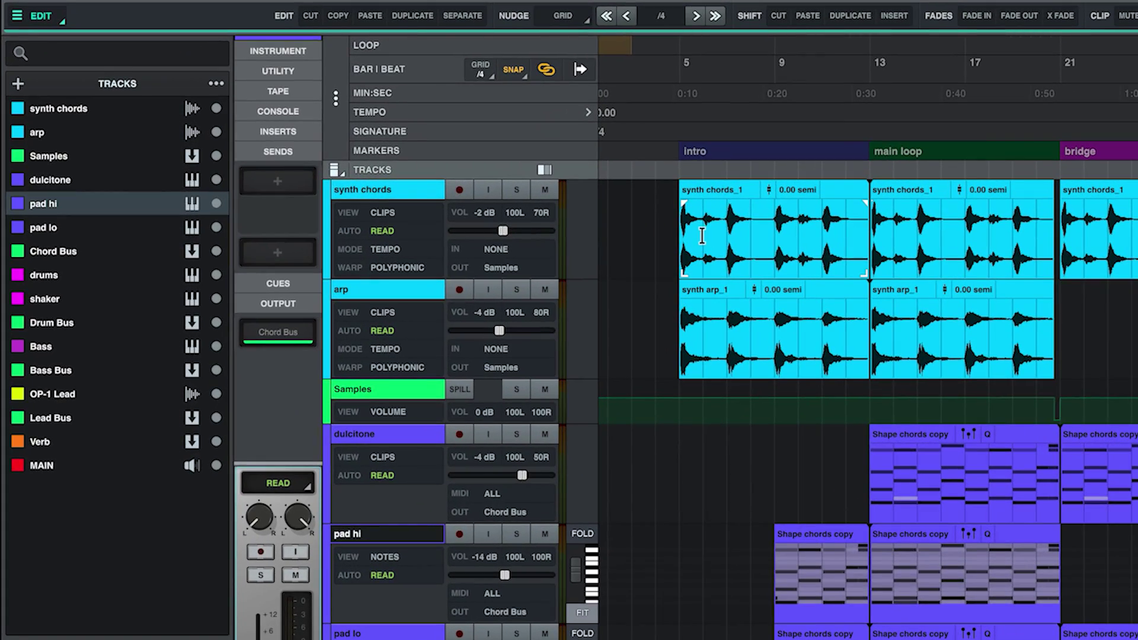
Step: Select a time range across the intro synth chords clip and nudge it two beats earlier and back
left_click_drag(702, 235, 823, 247)
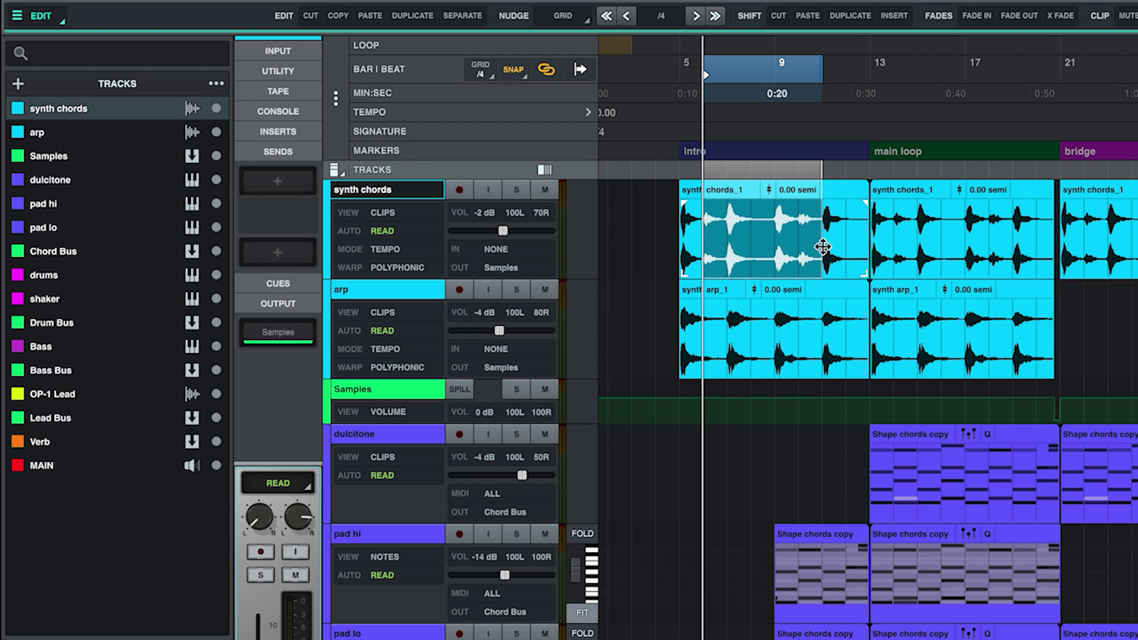
key("Left")
key("Left")
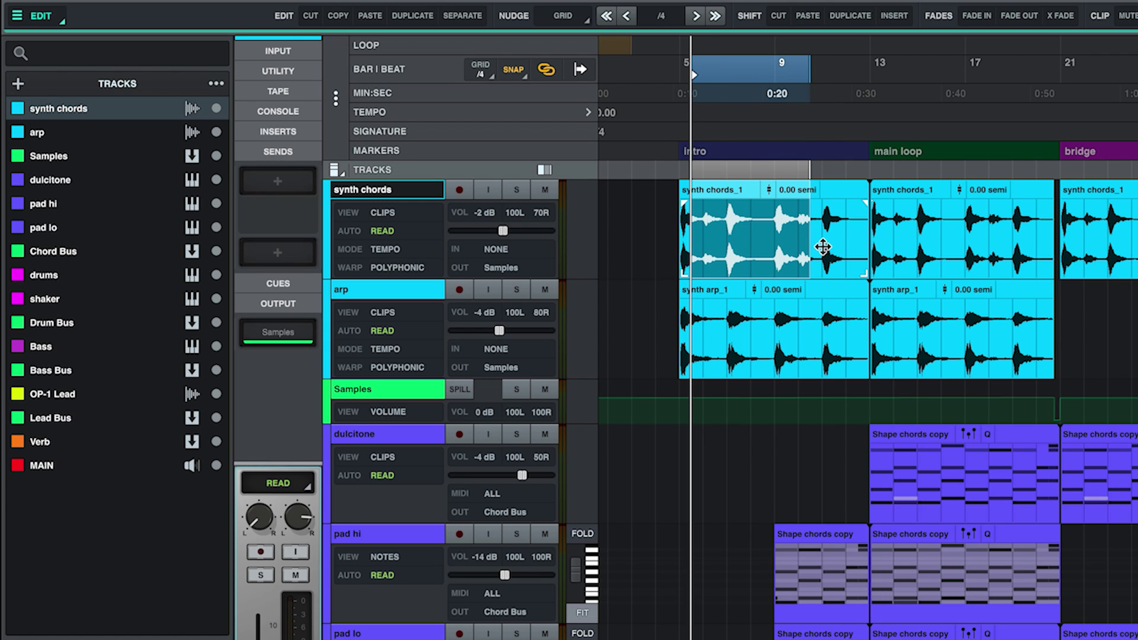
key("Right")
key("Right")
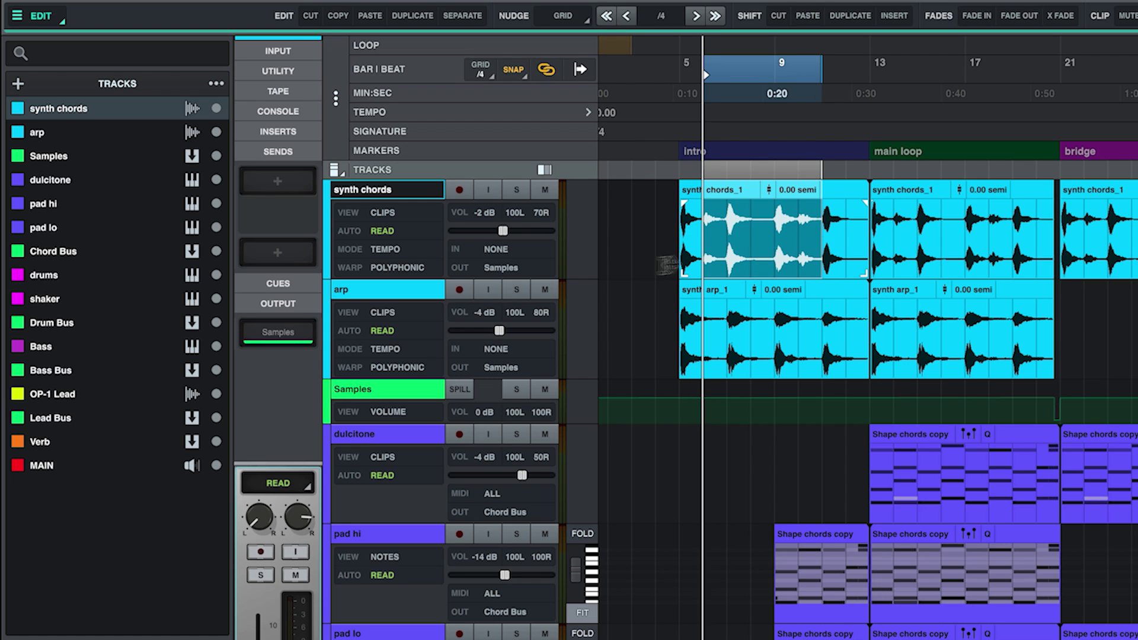
Step: Show the synth chords track's warp markers, then switch the track back to clips
left_click(382, 213)
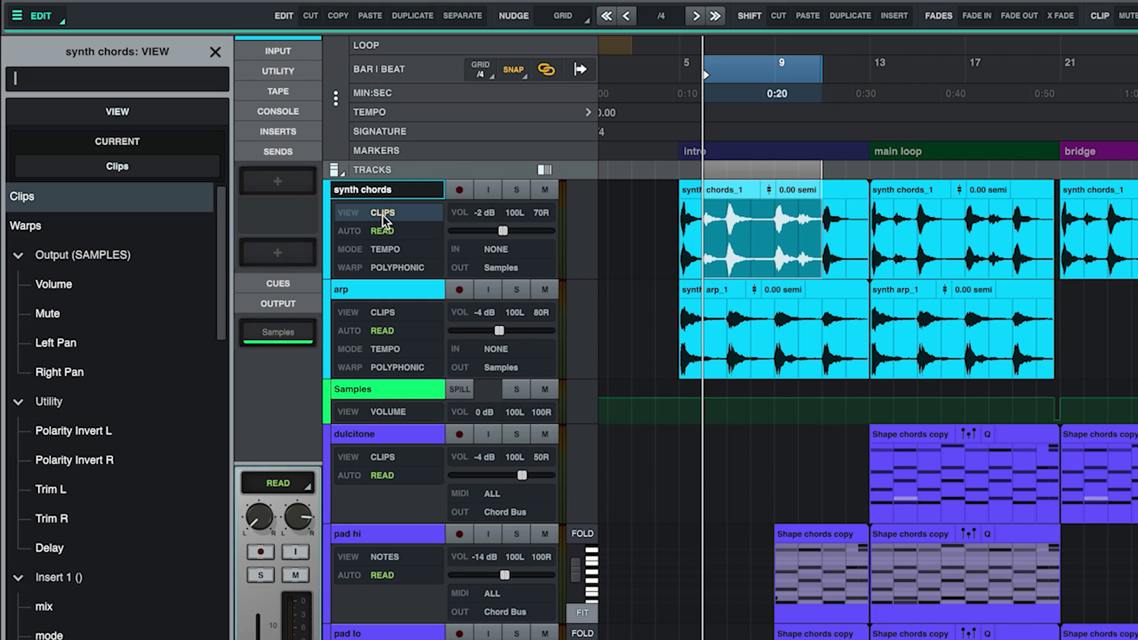
left_click(169, 226)
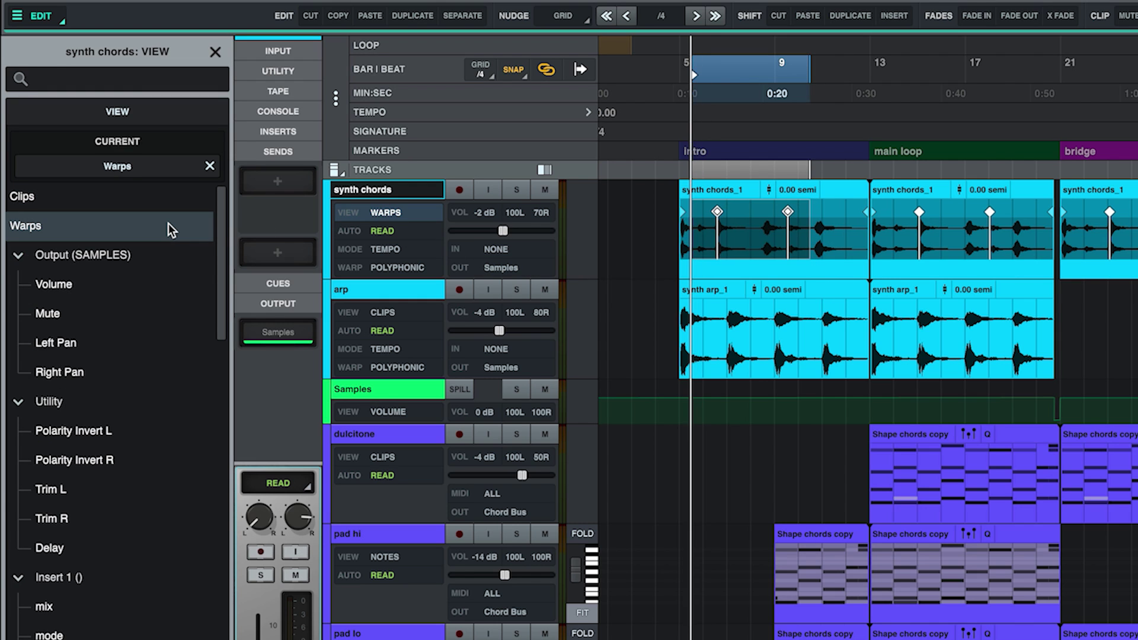
left_click(159, 196)
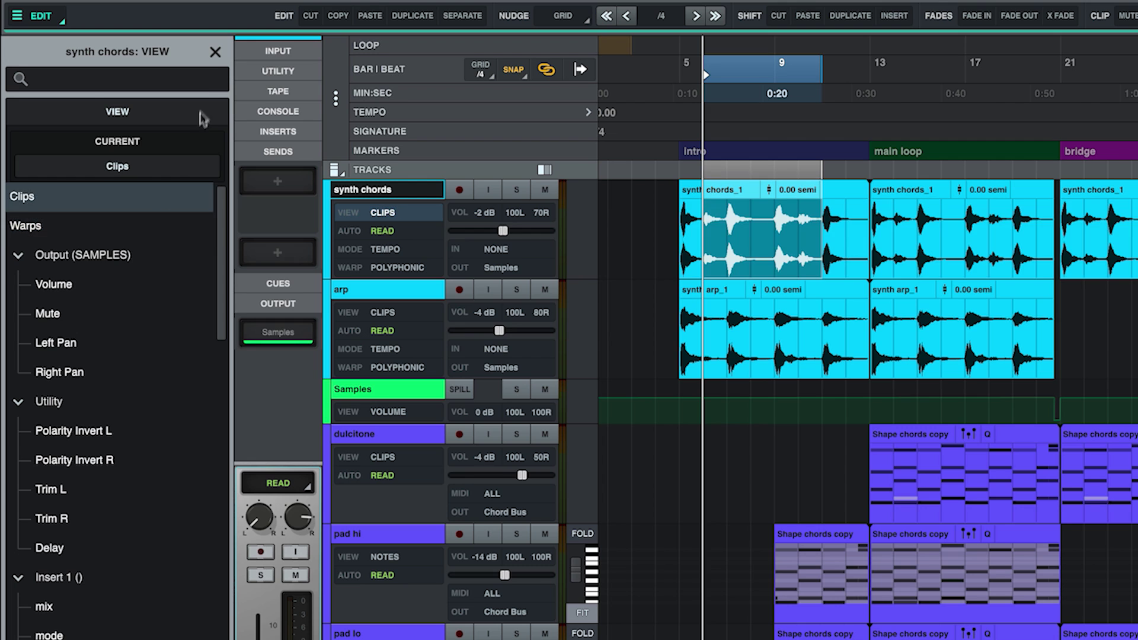
left_click(215, 52)
Step: Clear the selection, place the playhead near the song start and start playback
left_click(630, 242)
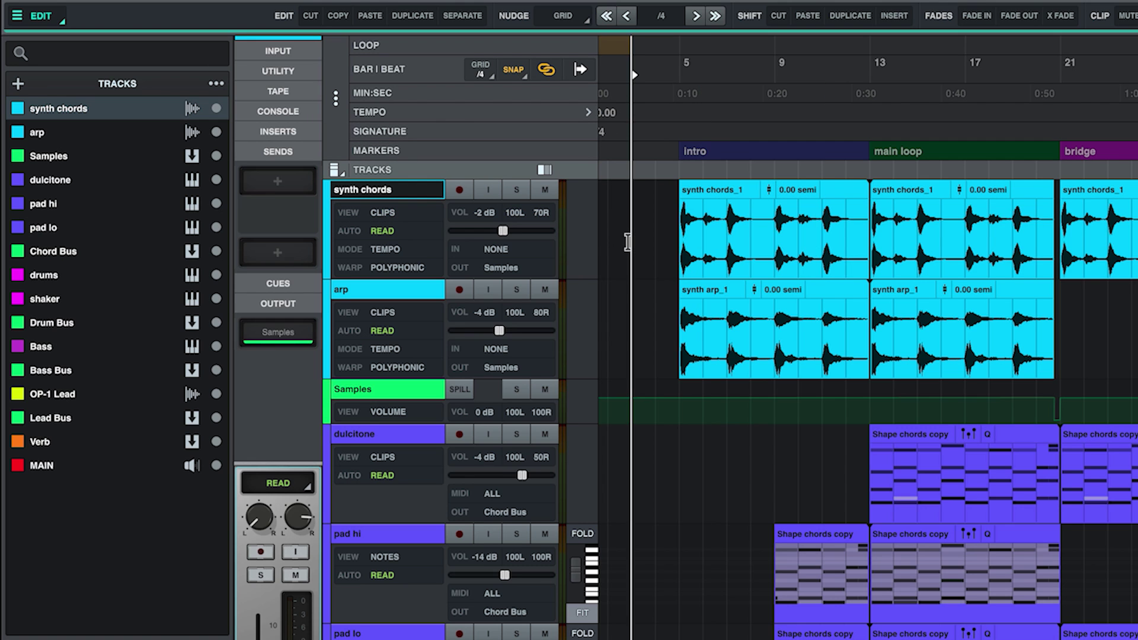
key("space")
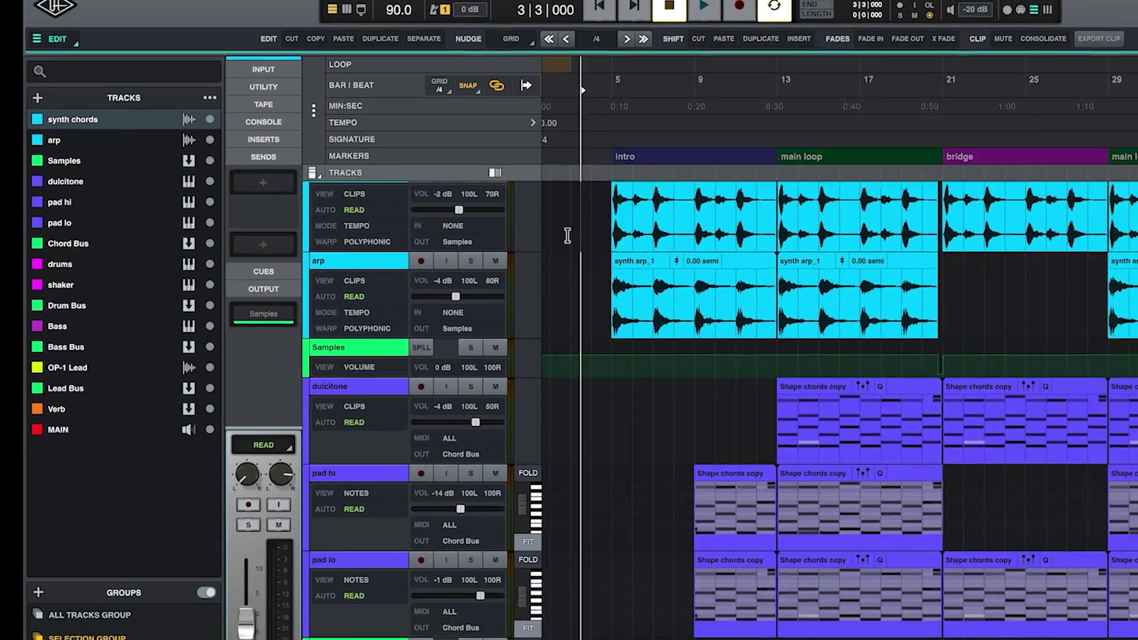
scroll(804, 438, "down", 3)
Step: Zoom into the first main-loop drums clip and nudge its bar 14 beat 3 note later and back
left_click(669, 506)
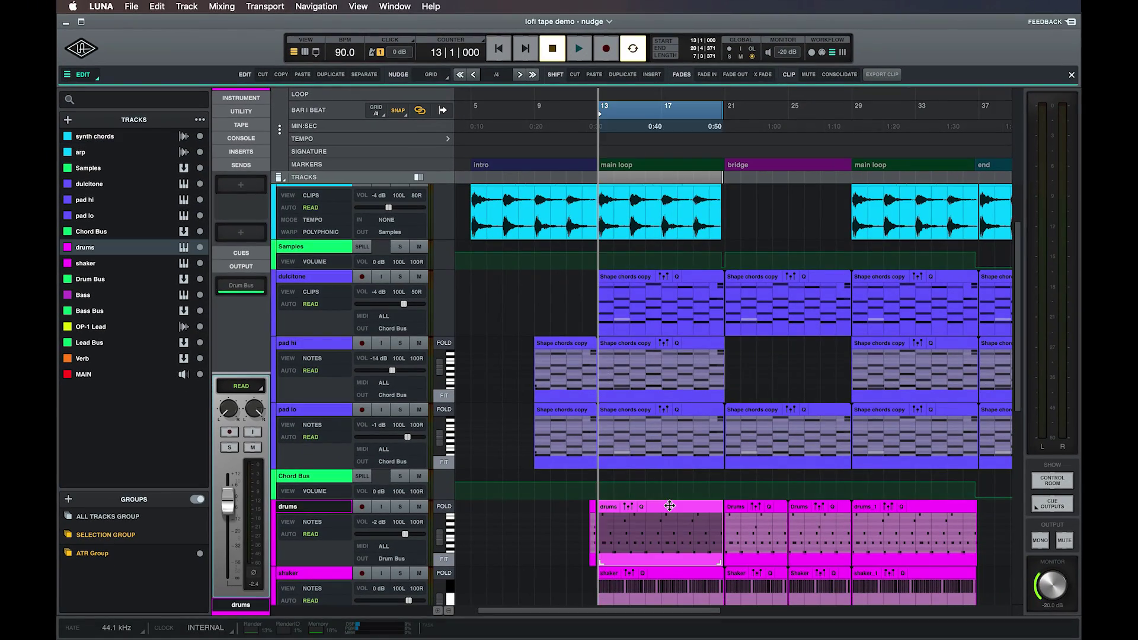
double_click(669, 506)
left_click(582, 282)
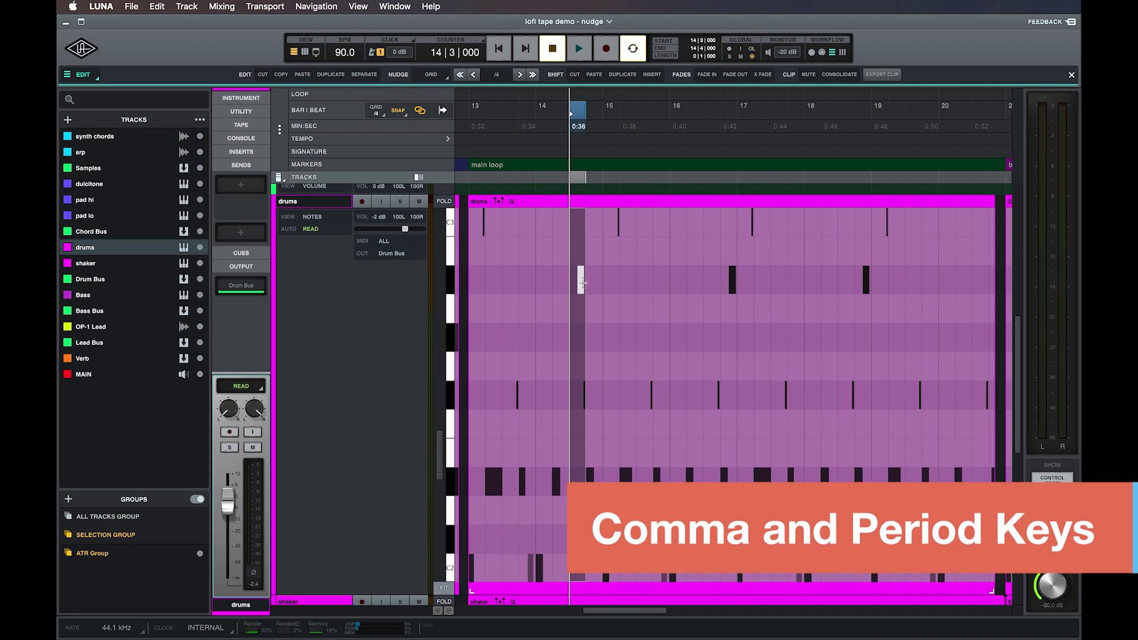
key("period")
key("comma")
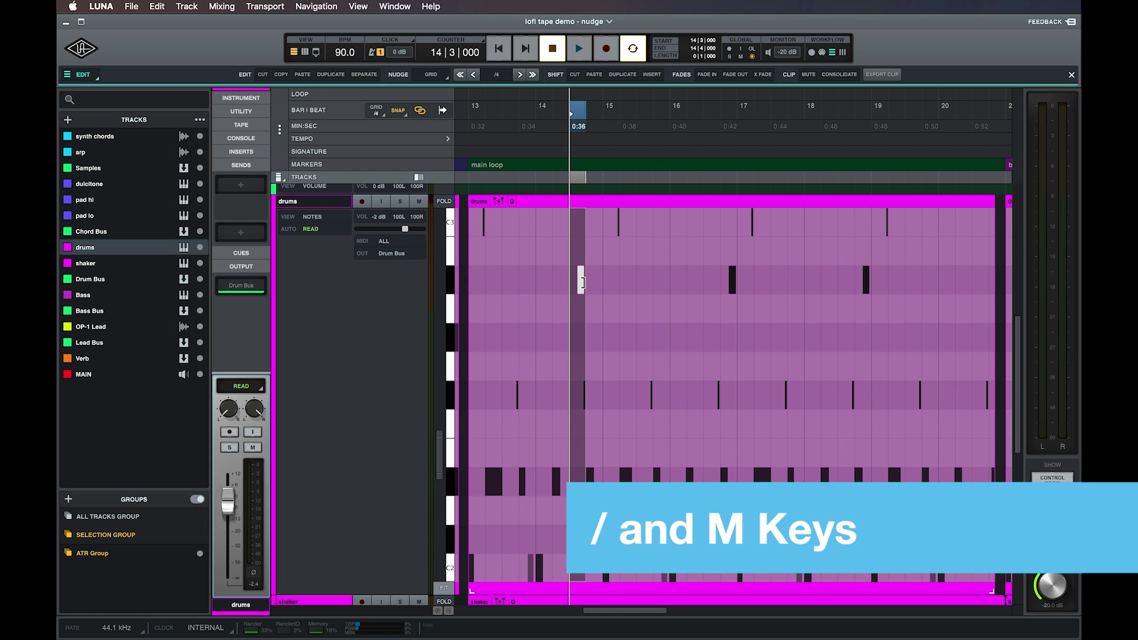
left_click(432, 76)
Step: Set nudging to Time at 100 ms and push all hi-hat notes 100 ms later
left_click(425, 108)
left_click(450, 129)
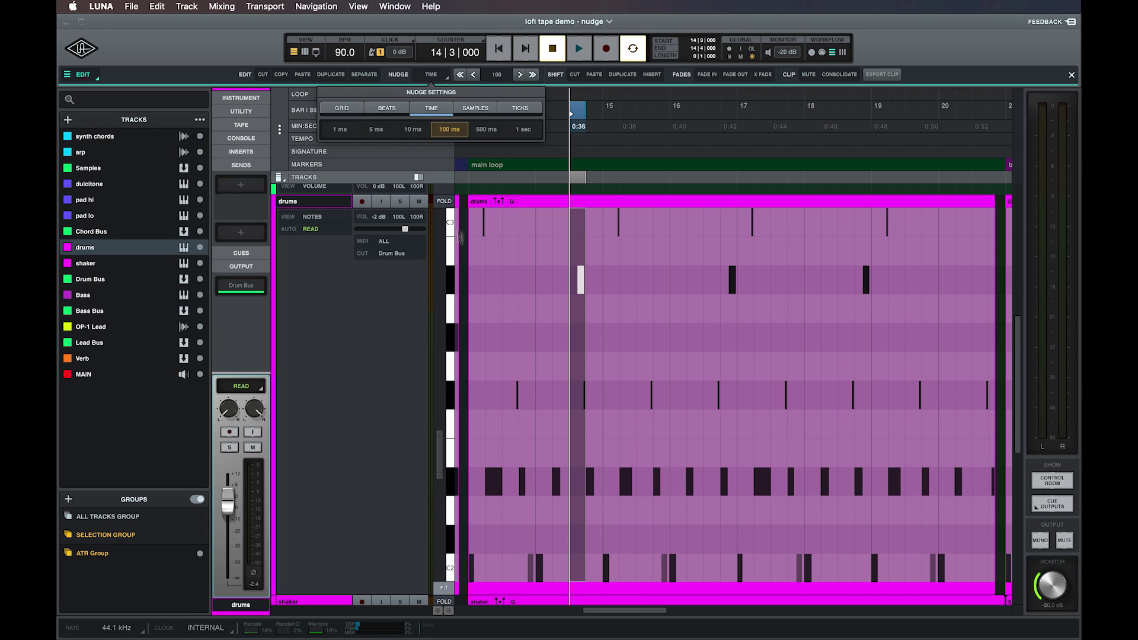
left_click(452, 480)
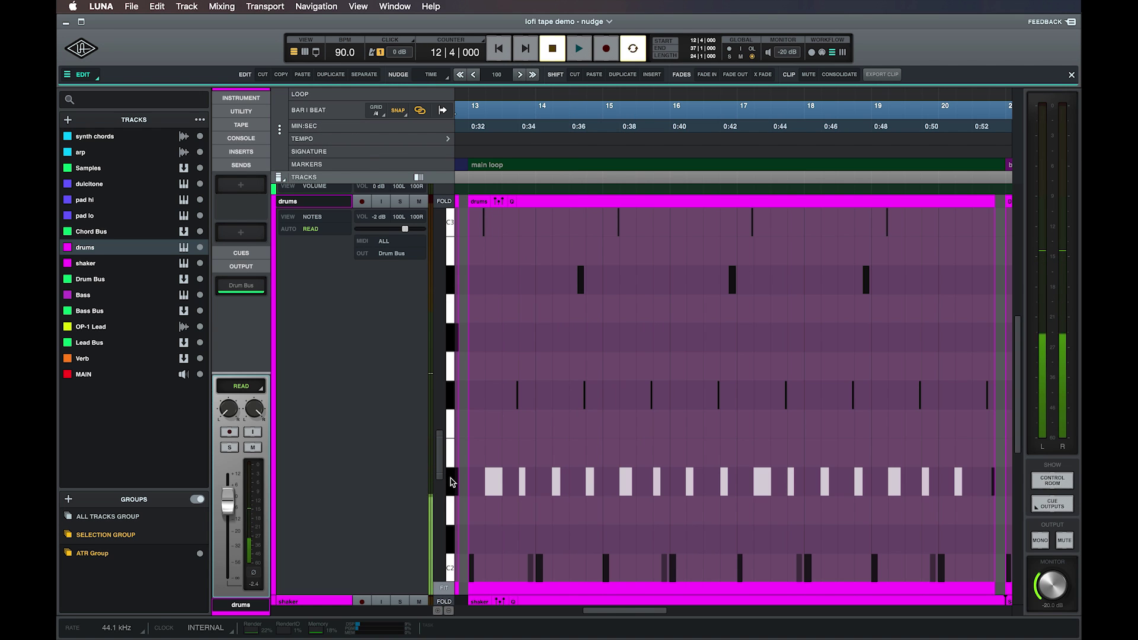
key("alt+Right")
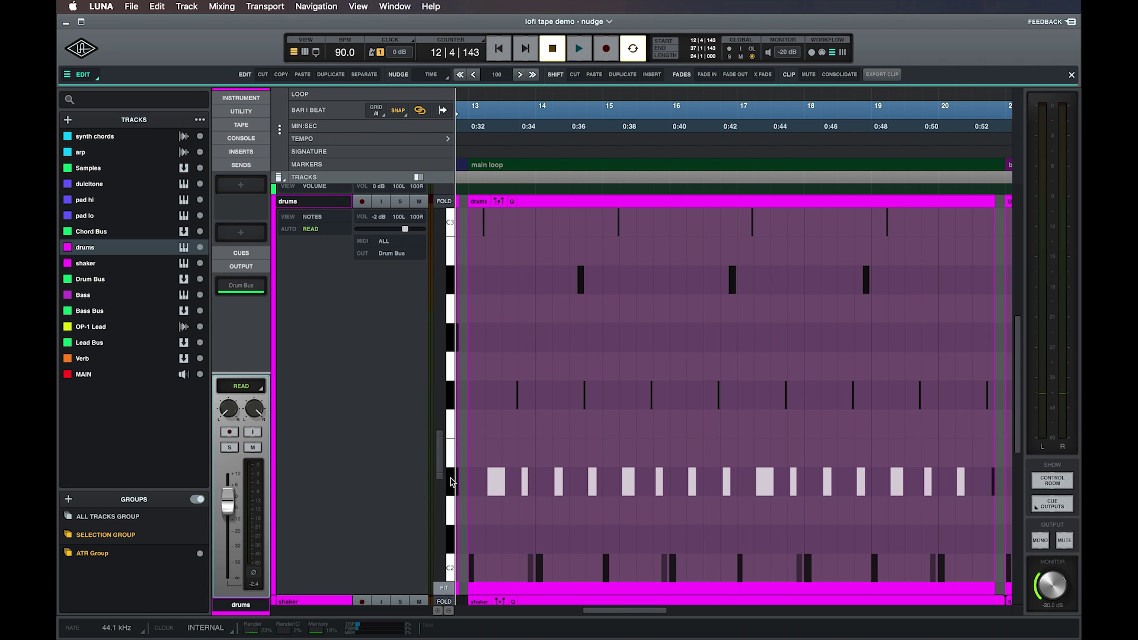
Step: Zoom back out to all tracks at full height and switch nudging to Grid
key("e")
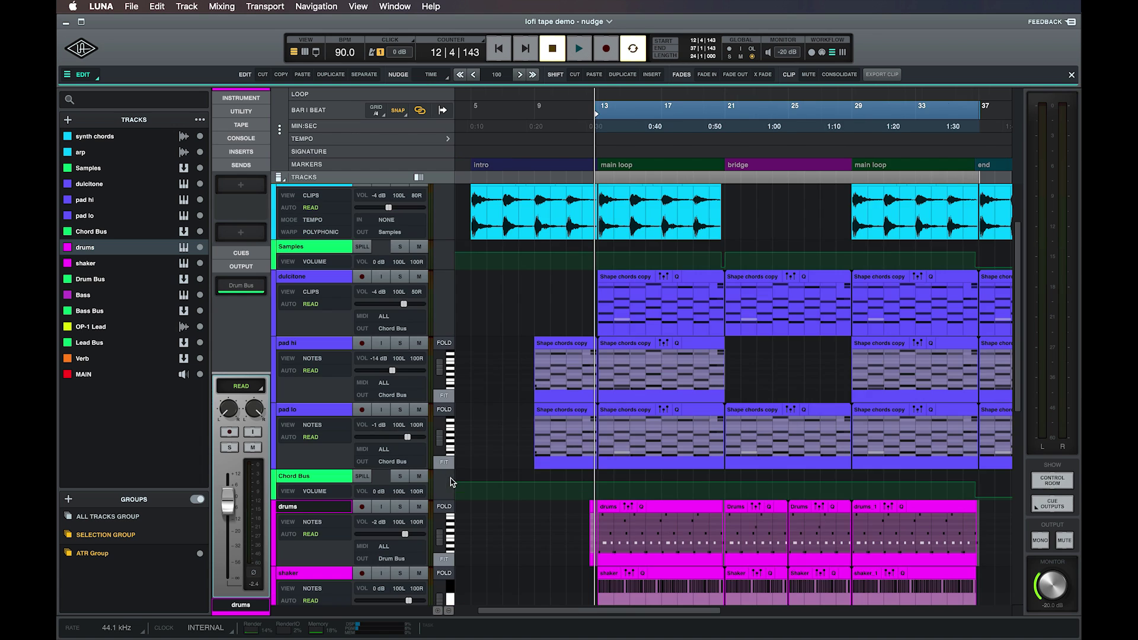
key("super+Up")
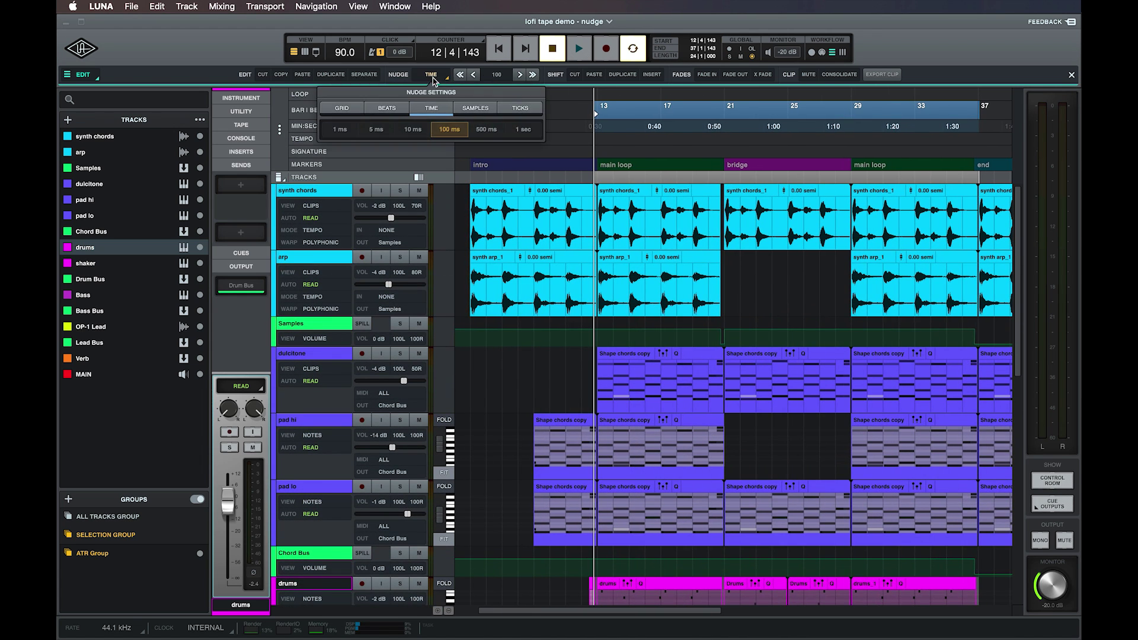
left_click(355, 109)
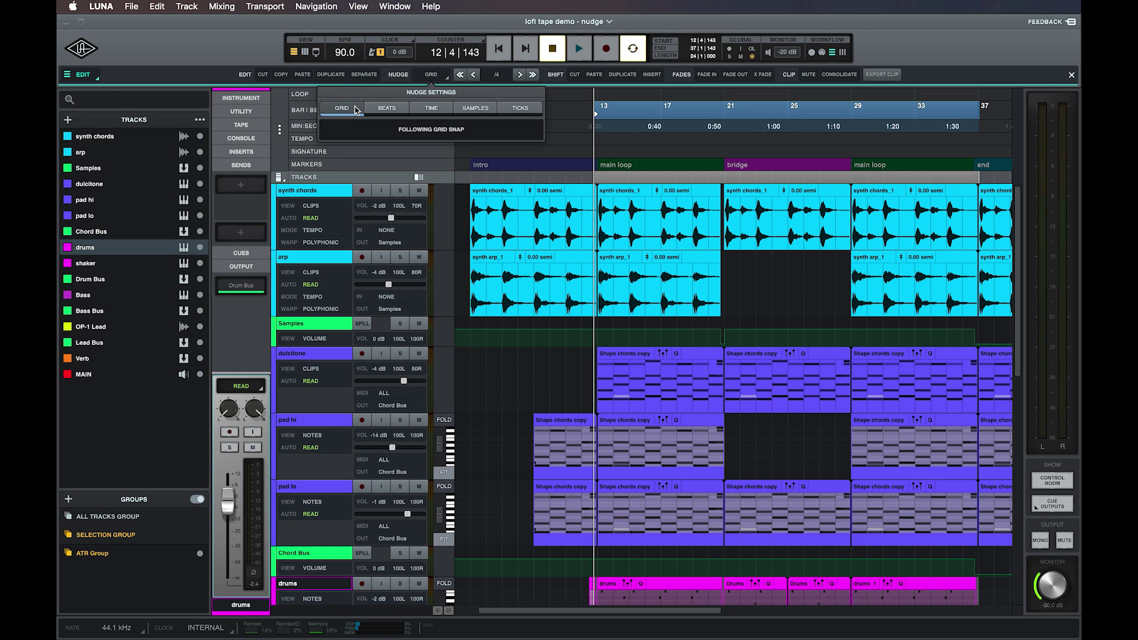
Step: Slide the main-loop synth arp clip's audio later three times, then stretch its end to bar 23 and back to 21
left_click(614, 260)
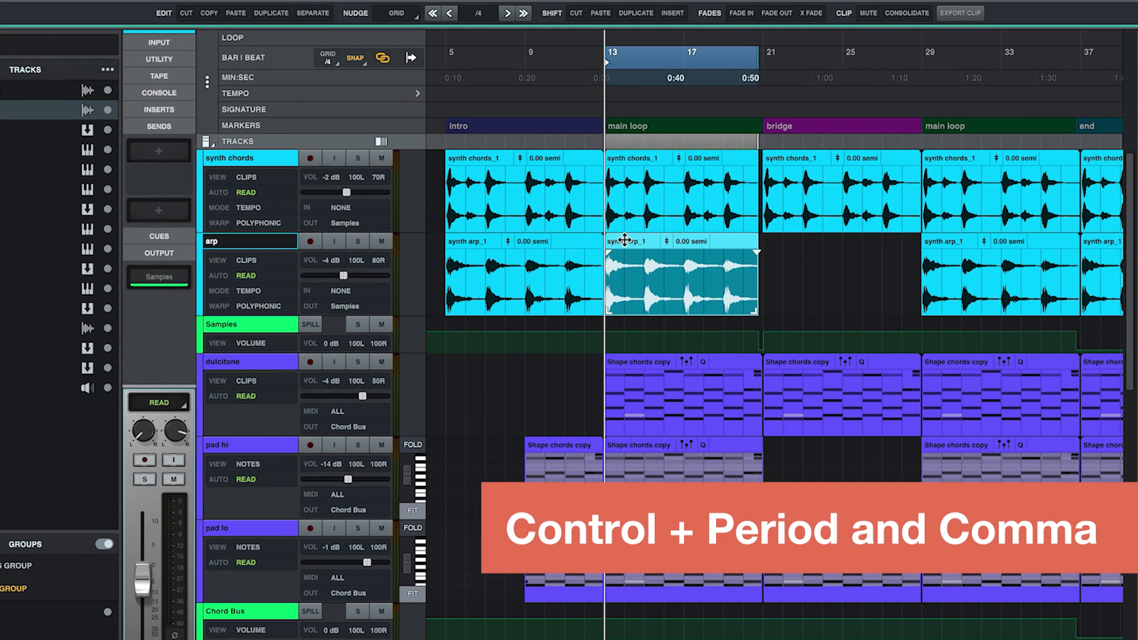
key("ctrl+period")
key("ctrl+period")
key("ctrl+period")
key("ctrl+period")
key("ctrl+period")
key("ctrl+period")
key("ctrl+period")
key("ctrl+period")
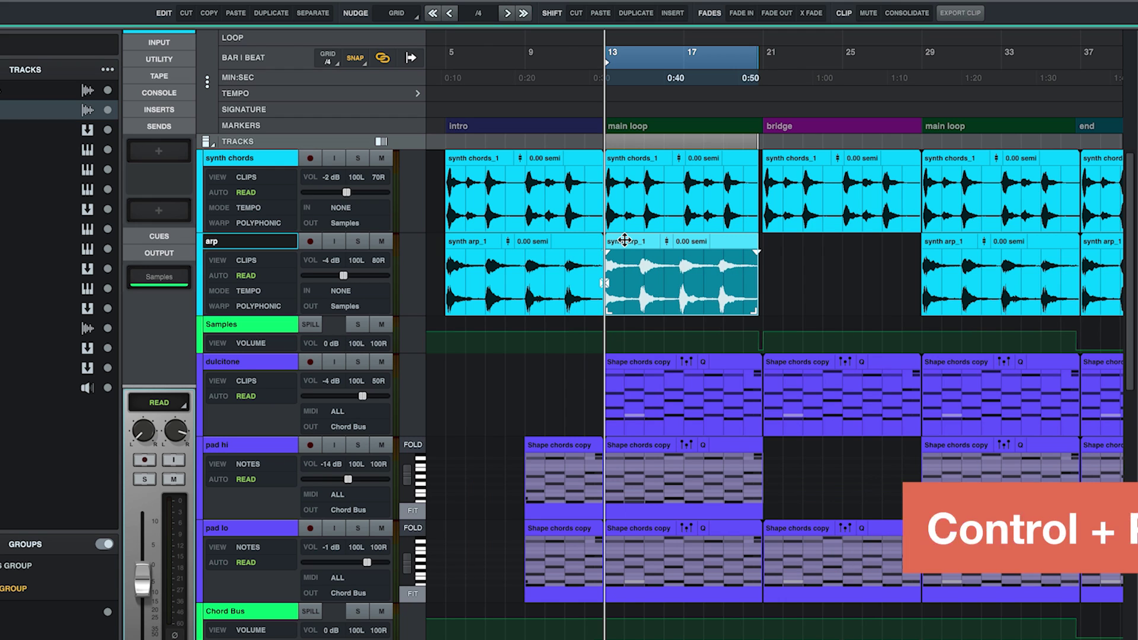
key("ctrl+period")
key("ctrl+period")
key("ctrl+period")
key("ctrl+period")
key("ctrl+period")
key("ctrl+period")
key("ctrl+period")
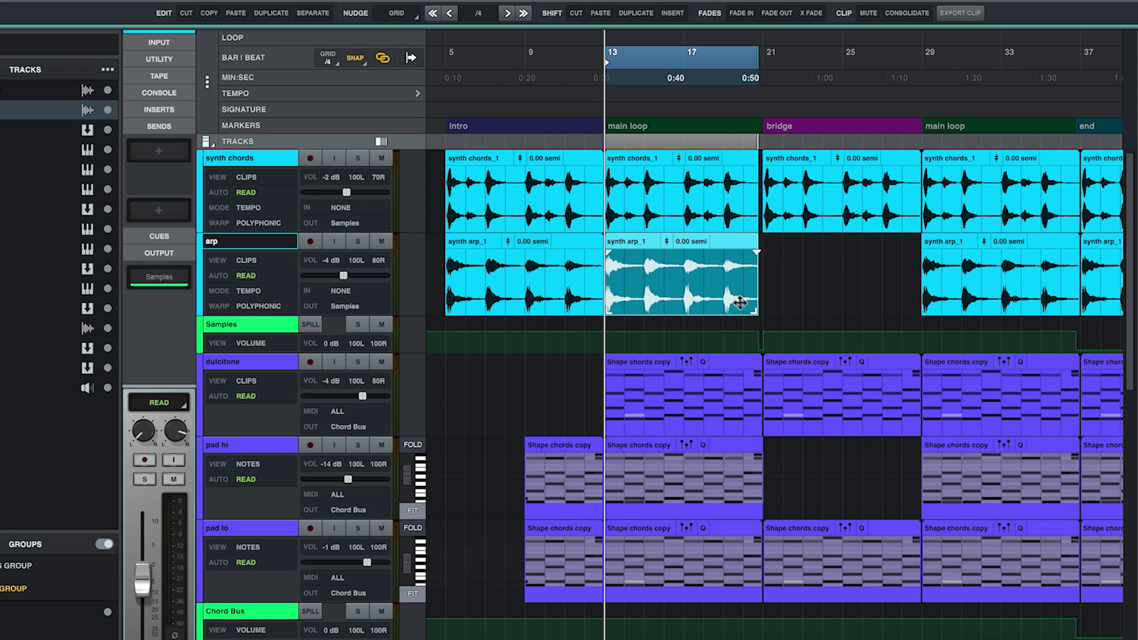
key("ctrl+period")
left_click_drag(765, 307, 809, 307)
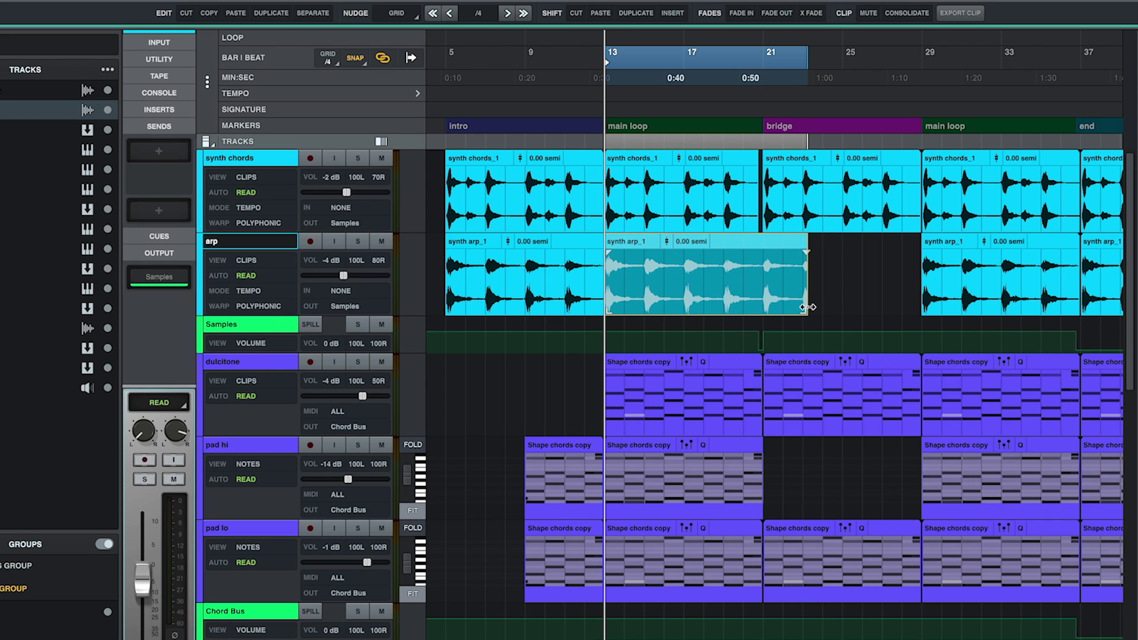
left_click_drag(808, 307, 755, 310)
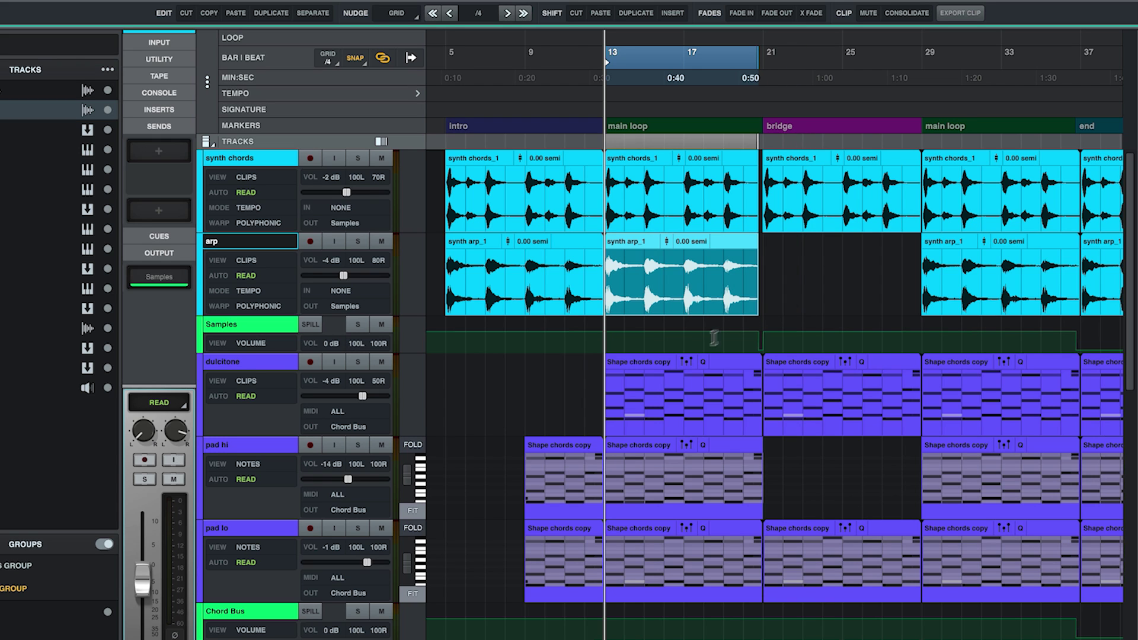
Step: Select the dulcitone Shape chords copy clip at bar 13
left_click(661, 359)
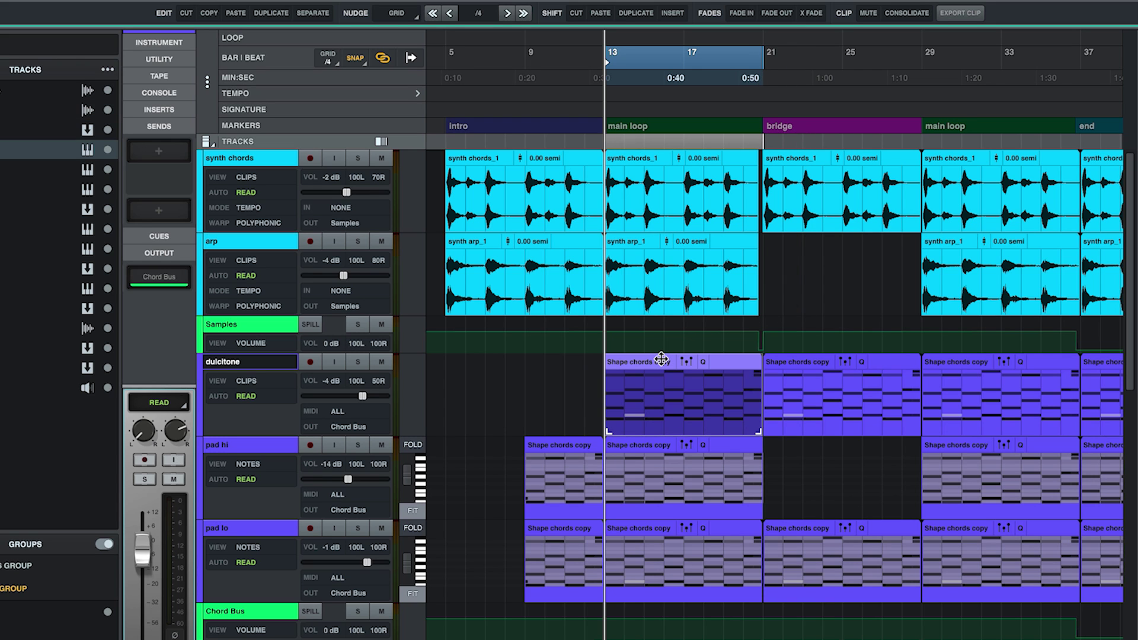